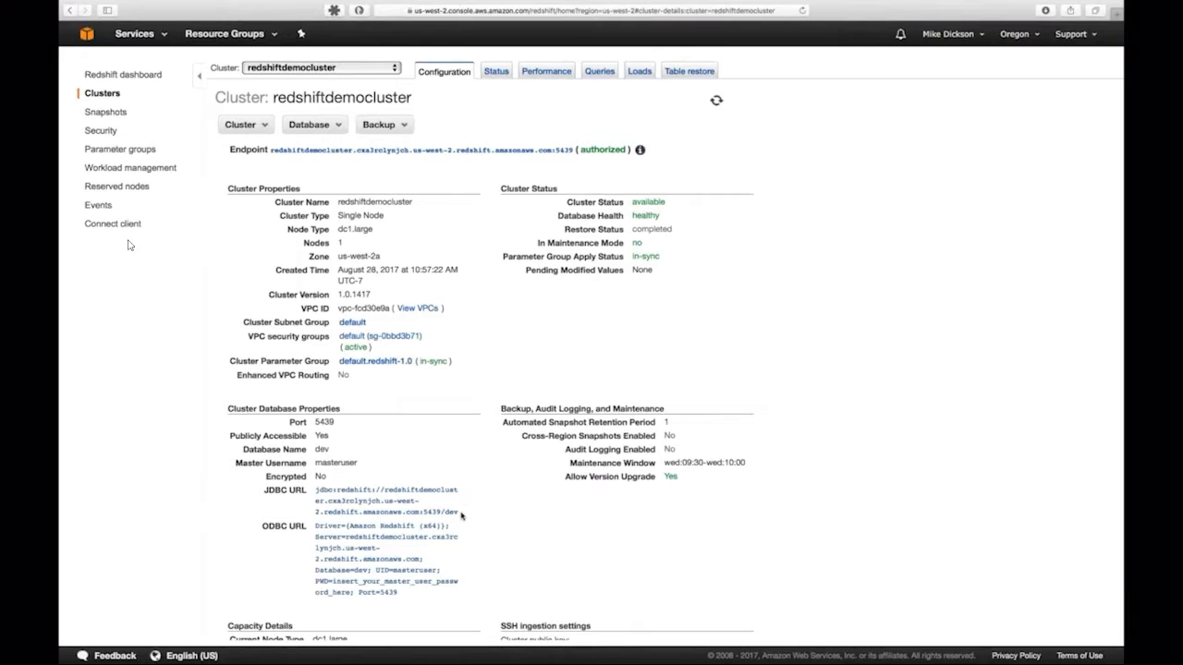
# Step: Select the Redshift cluster's JDBC URL in the AWS console, then return to the Denodo tool
pyautogui.moveTo(461, 516); pyautogui.dragTo(304, 494)
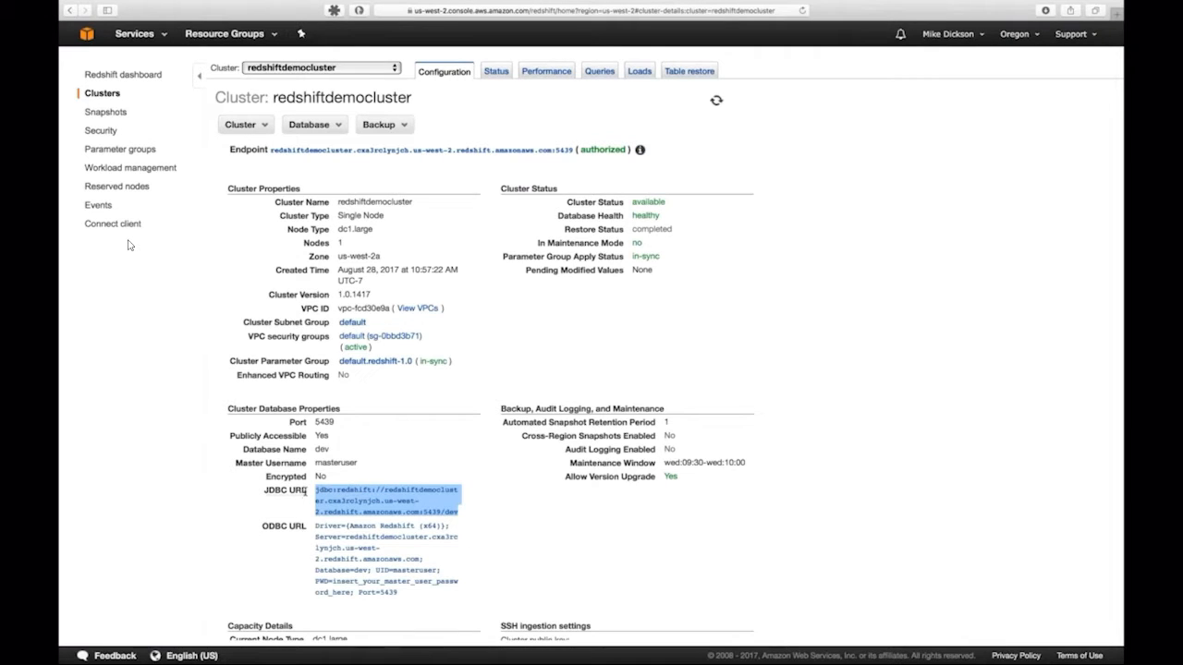
pyautogui.click(839, 139)
pyautogui.hotkey('ctrl', 'Right')
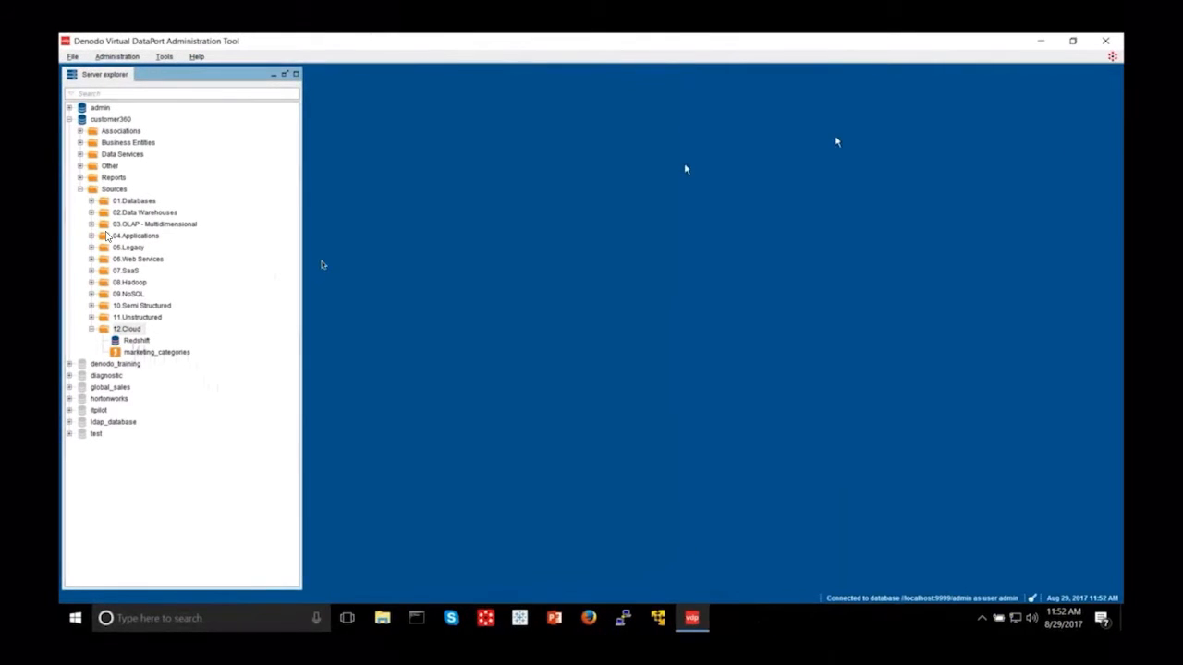
pyautogui.rightClick(135, 329)
pyautogui.moveTo(183, 336)
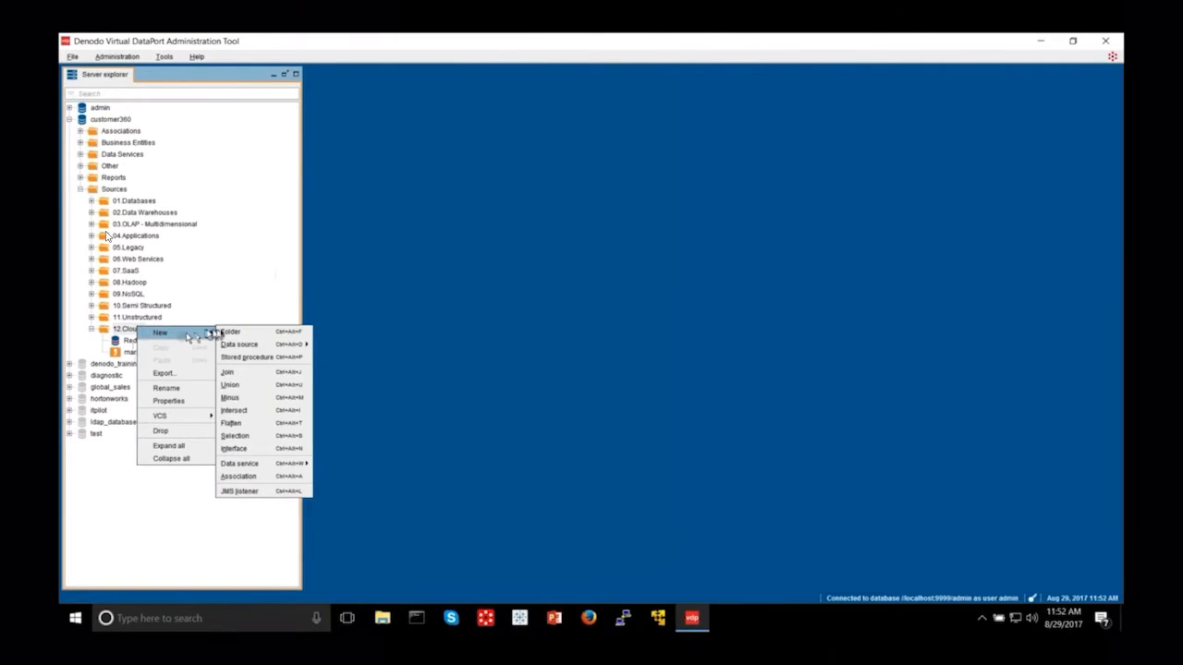
pyautogui.moveTo(245, 348)
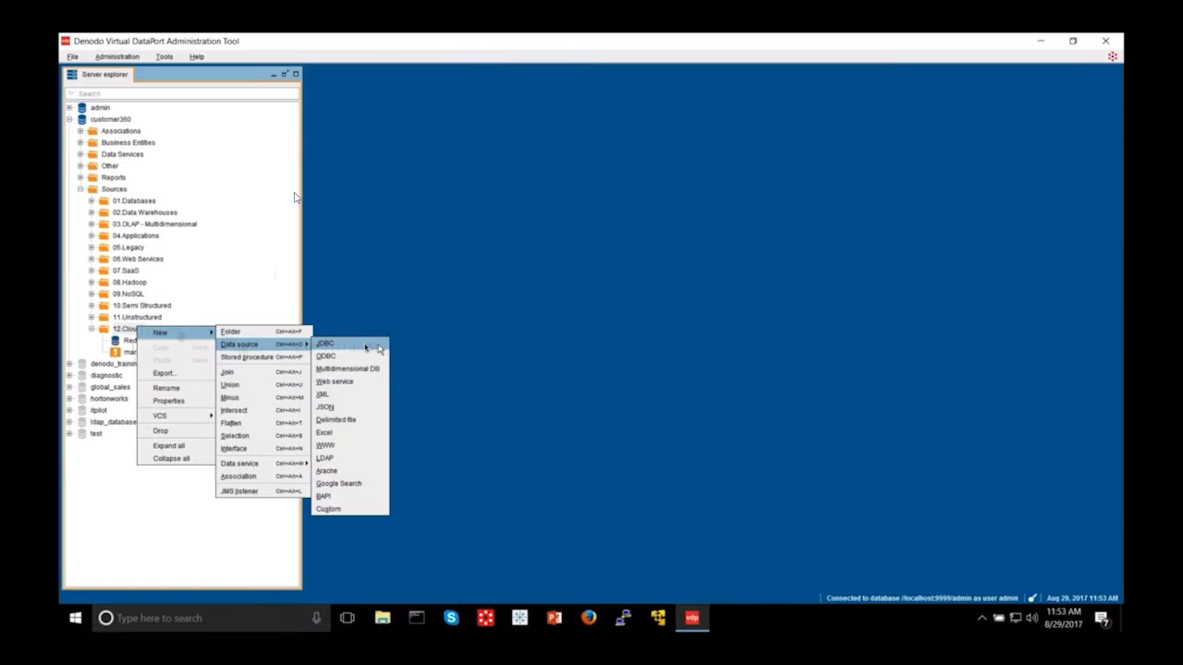
pyautogui.click(376, 348)
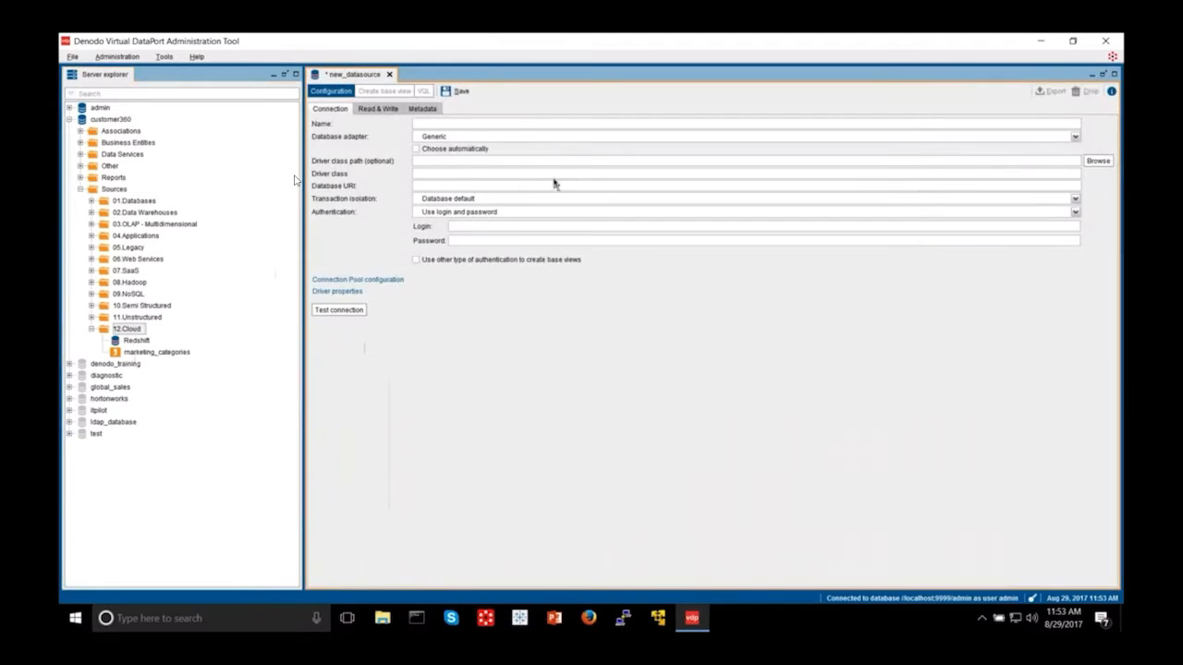
pyautogui.click(556, 136)
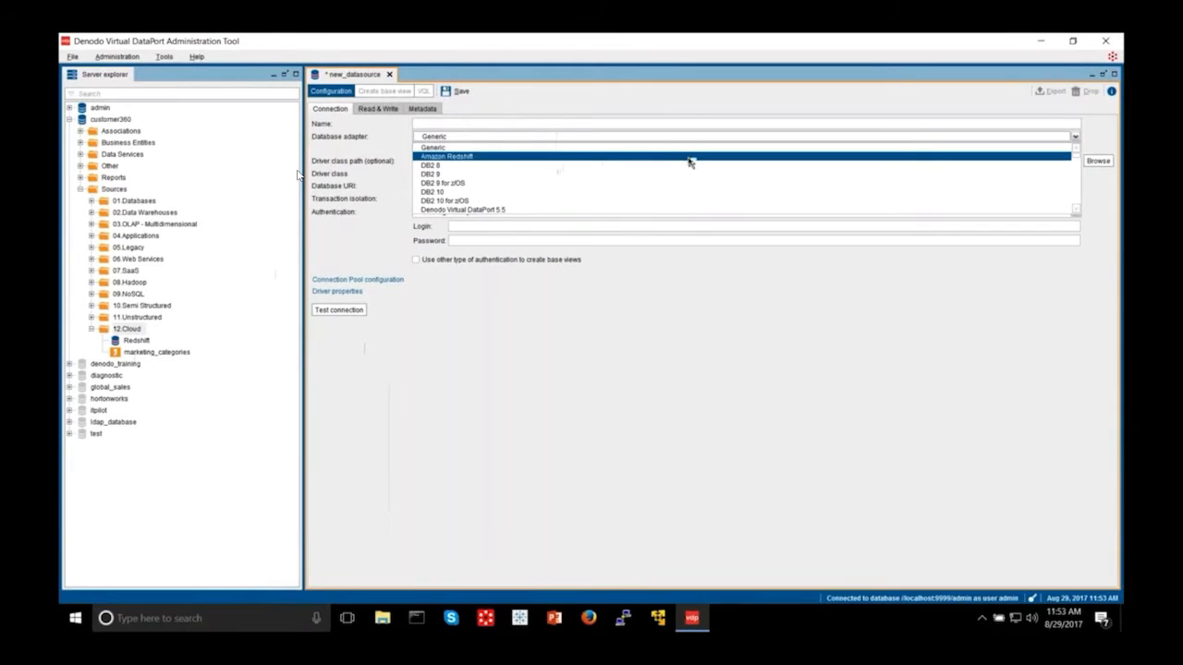
pyautogui.scroll(-5, 688, 162)
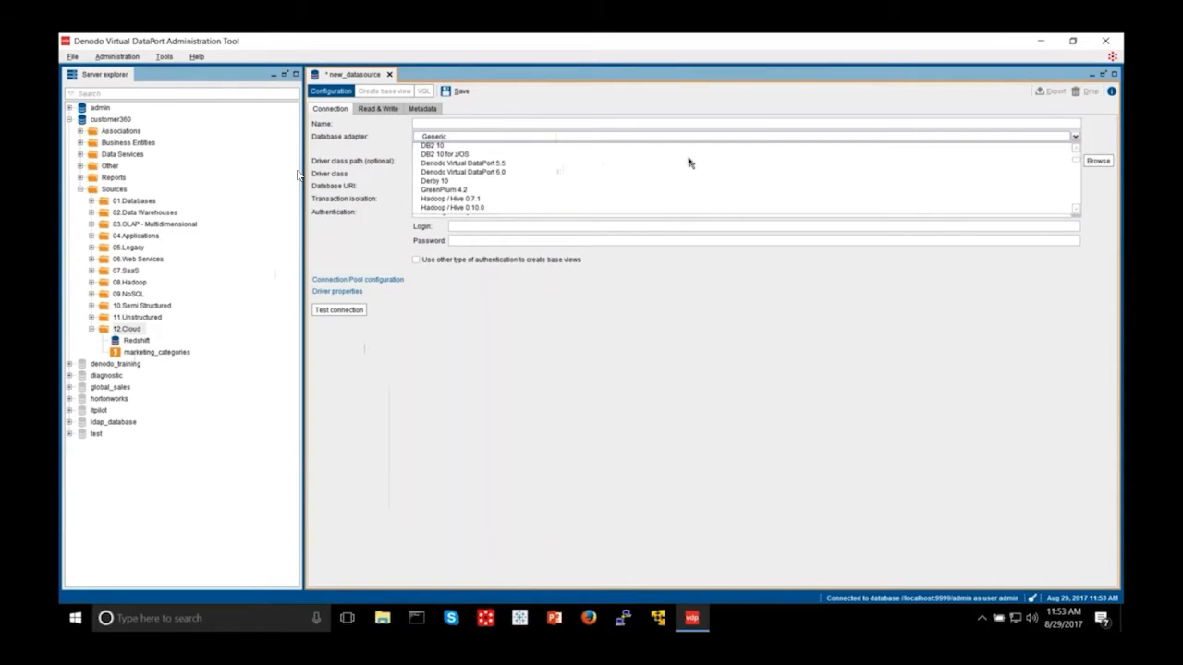
pyautogui.scroll(-3, 462, 176)
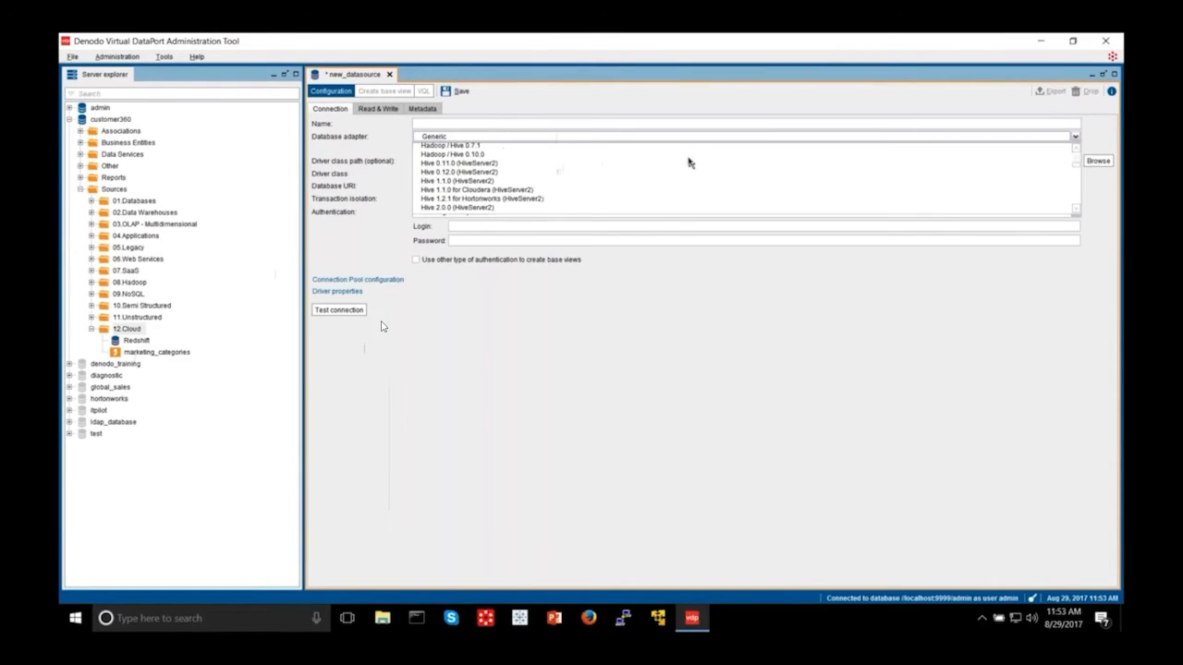
pyautogui.scroll(-6, 689, 162)
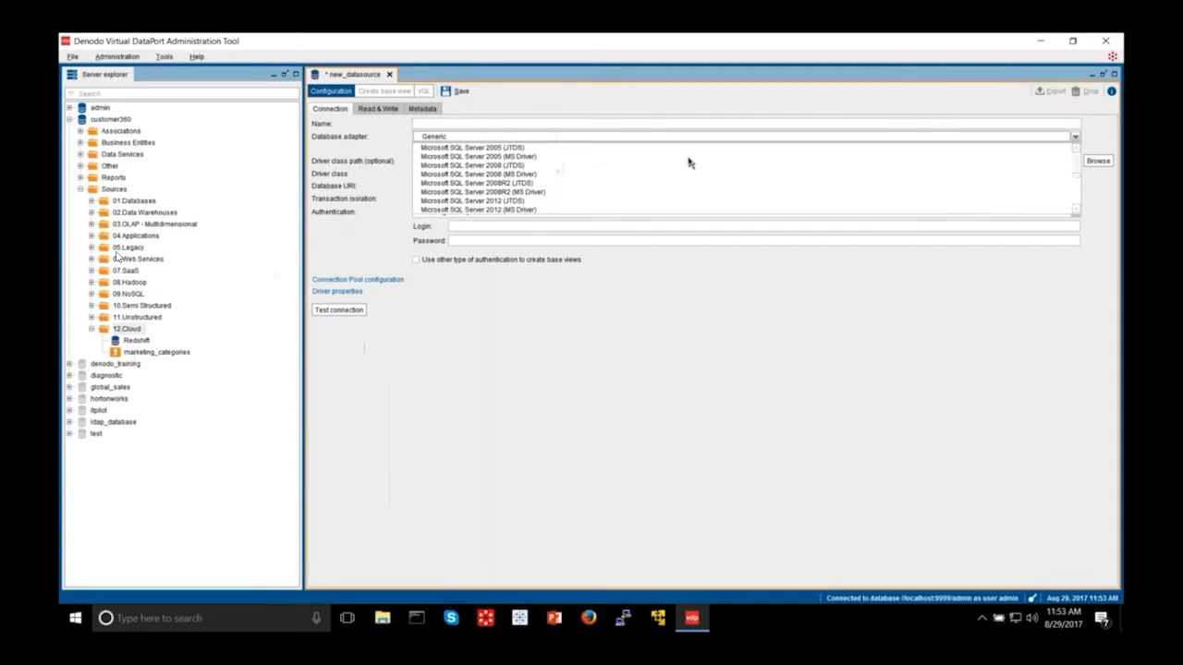
pyautogui.scroll(-4, 688, 163)
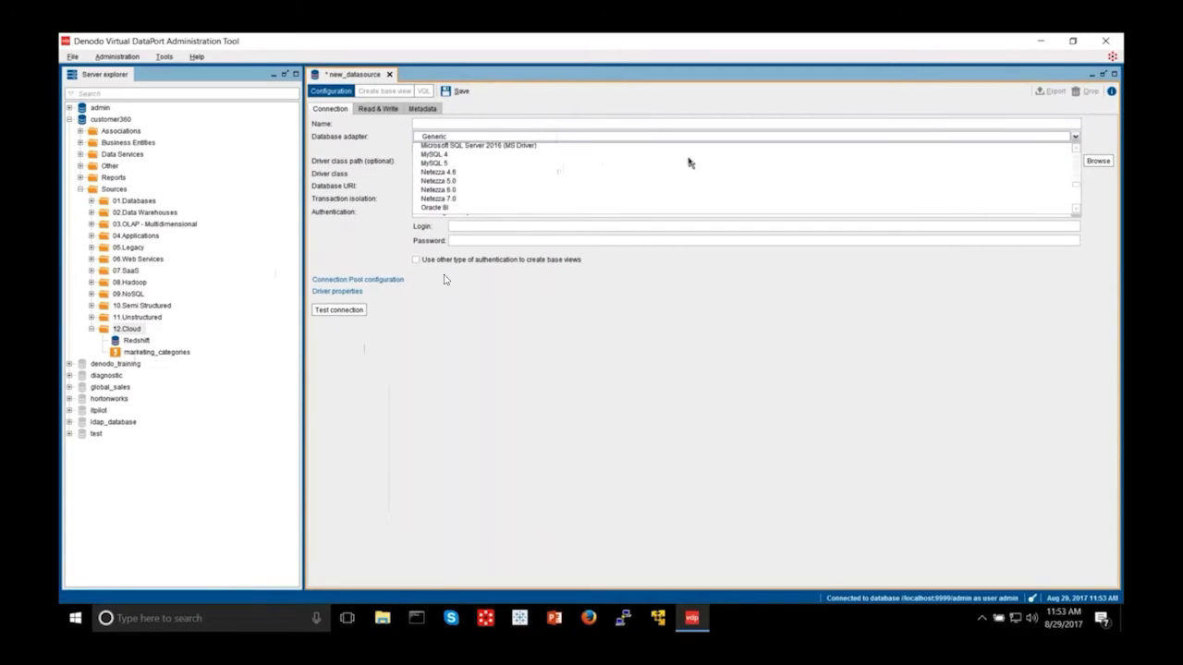
pyautogui.scroll(-5, 688, 163)
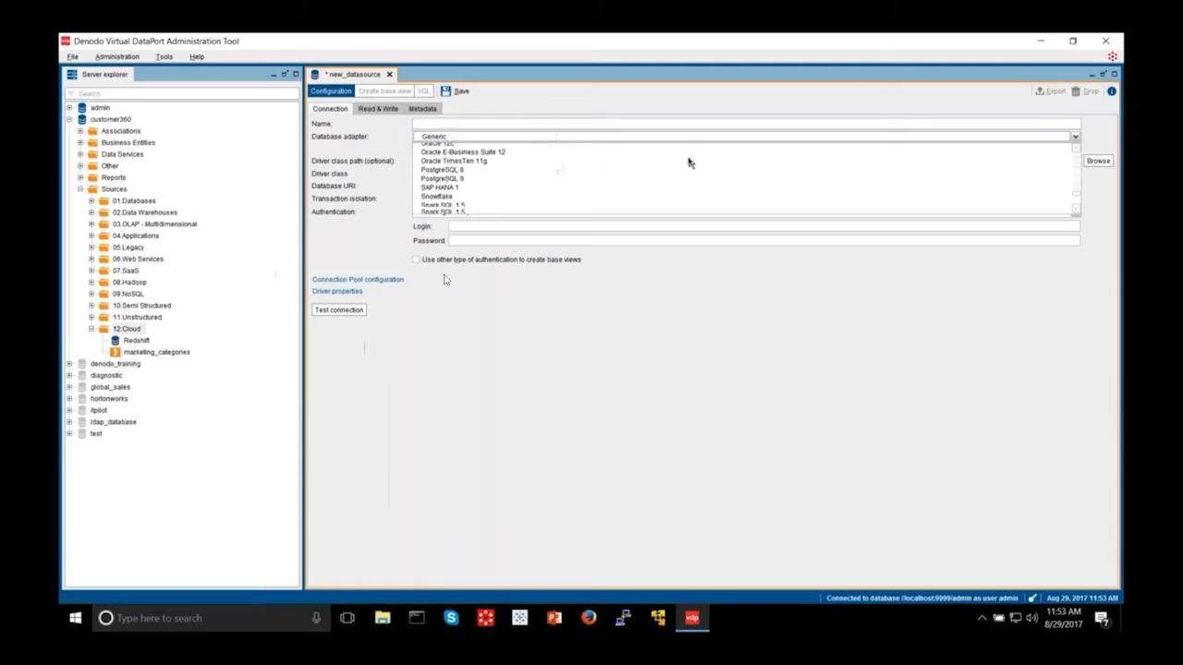
pyautogui.scroll(-3, 688, 163)
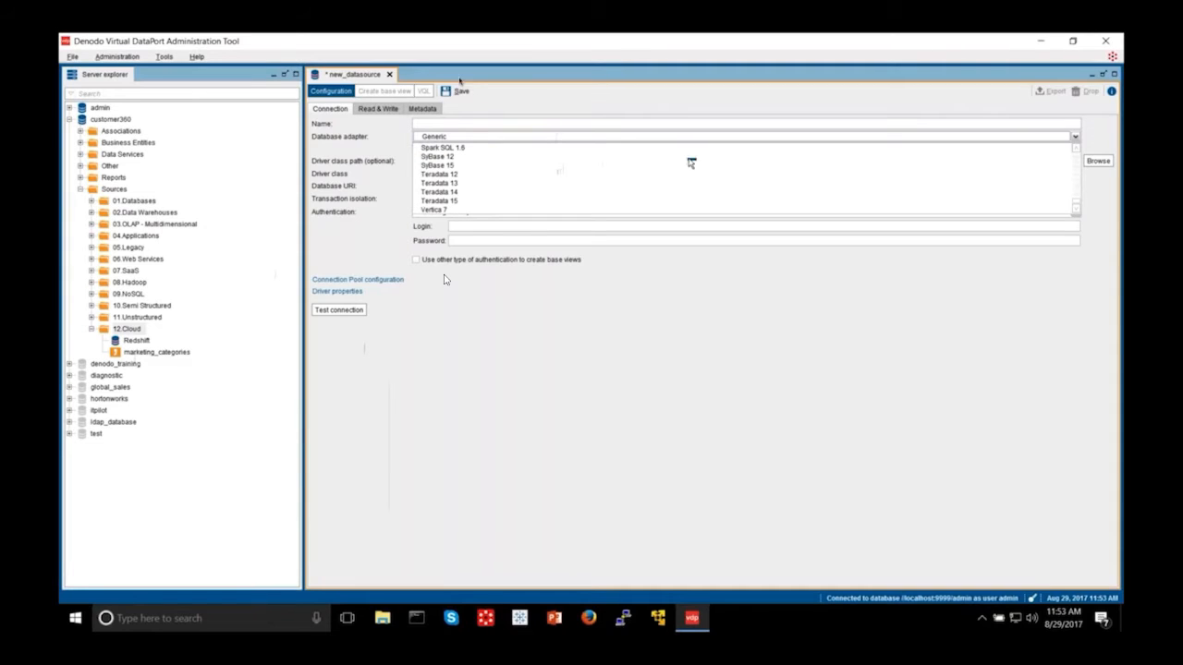
pyautogui.click(389, 74)
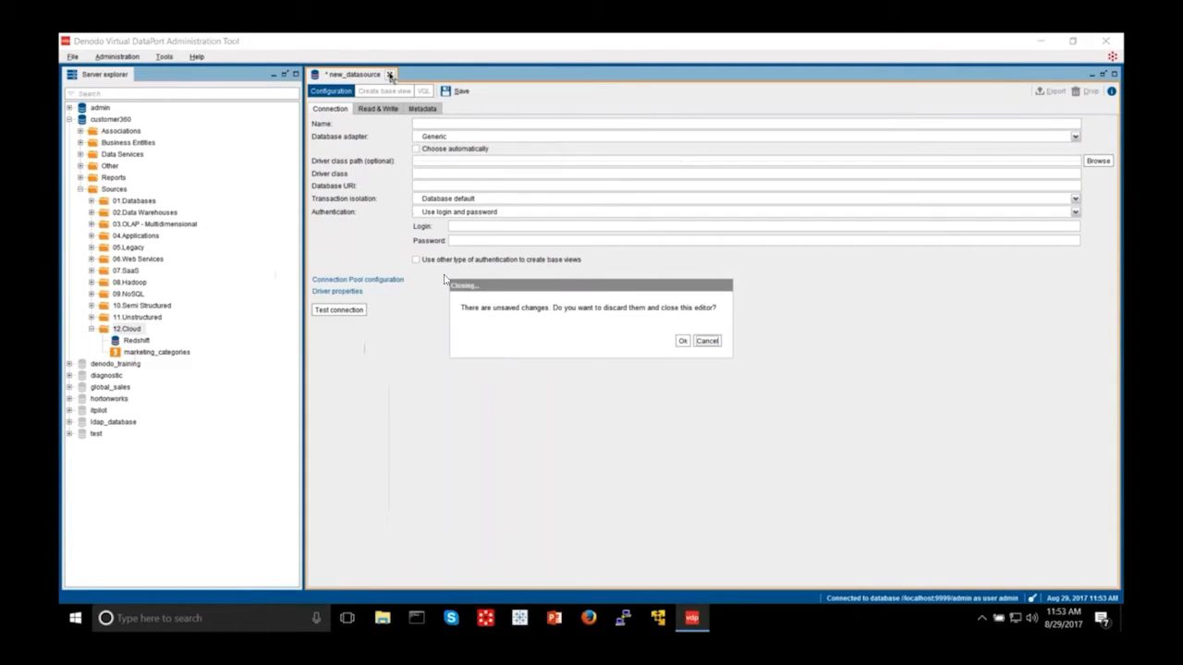
pyautogui.click(682, 341)
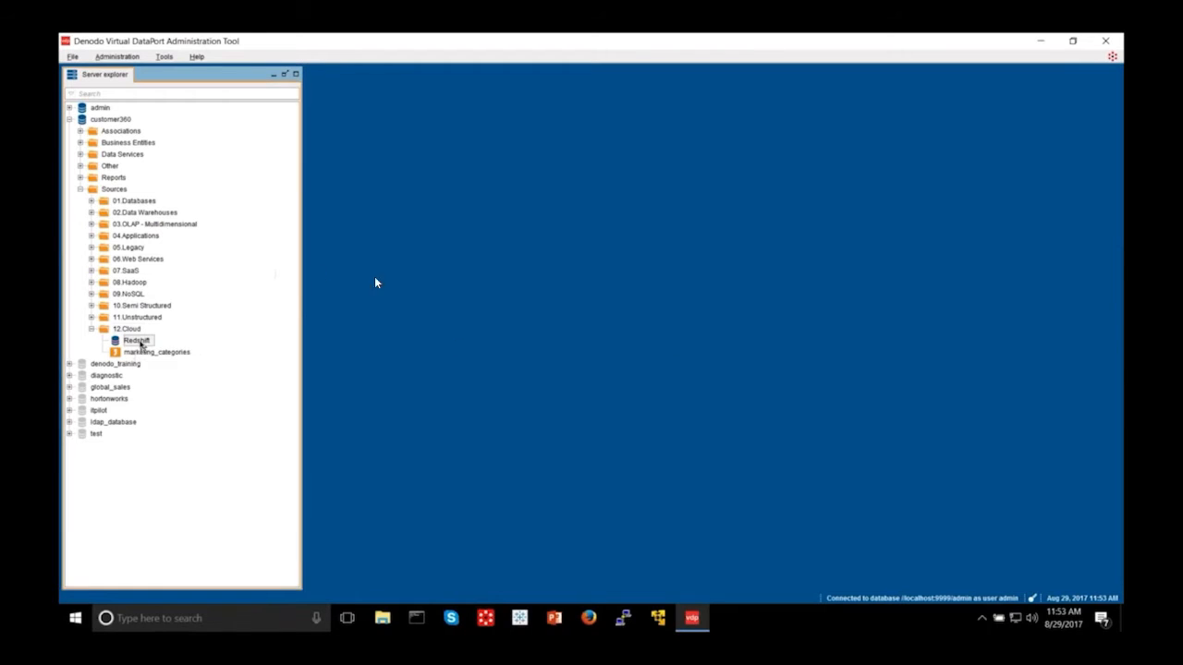
# Step: Open the Redshift data source, confirm its JDBC connection test succeeds, and browse it for base views
pyautogui.doubleClick(137, 341)
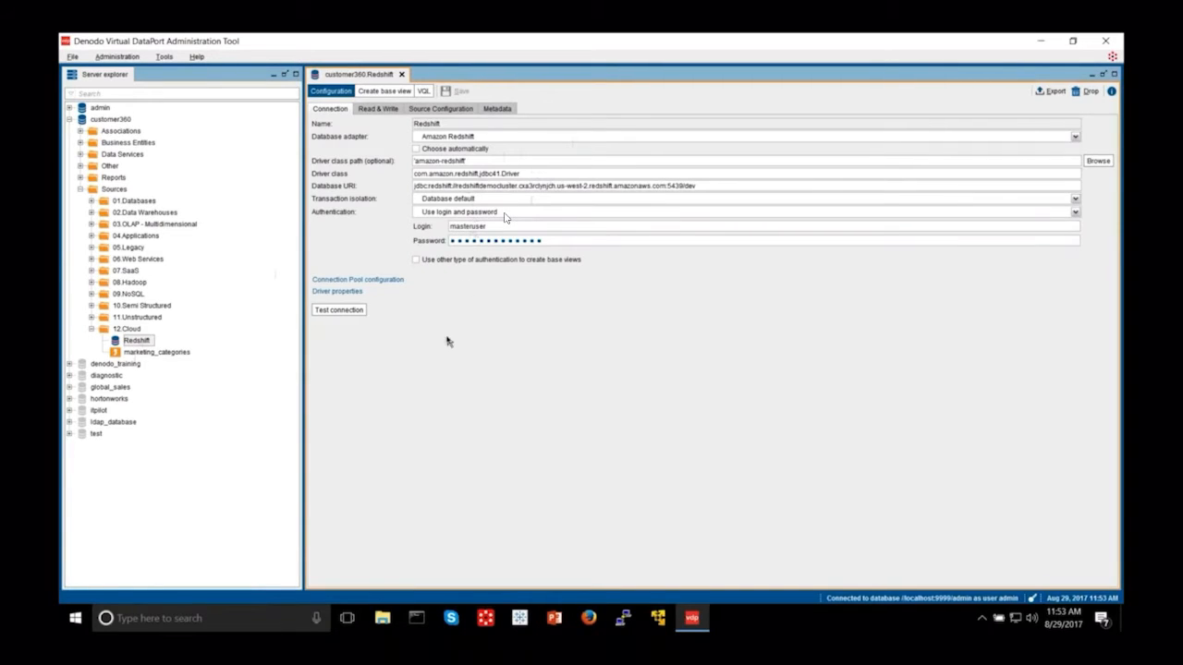
pyautogui.click(349, 311)
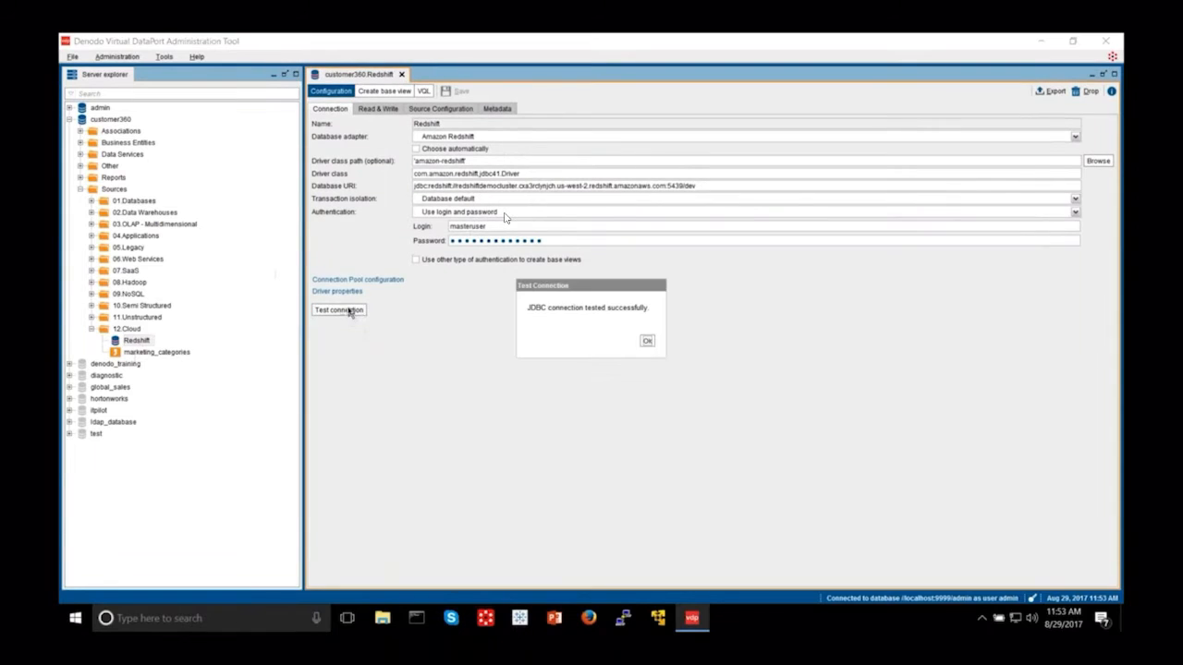
pyautogui.click(648, 343)
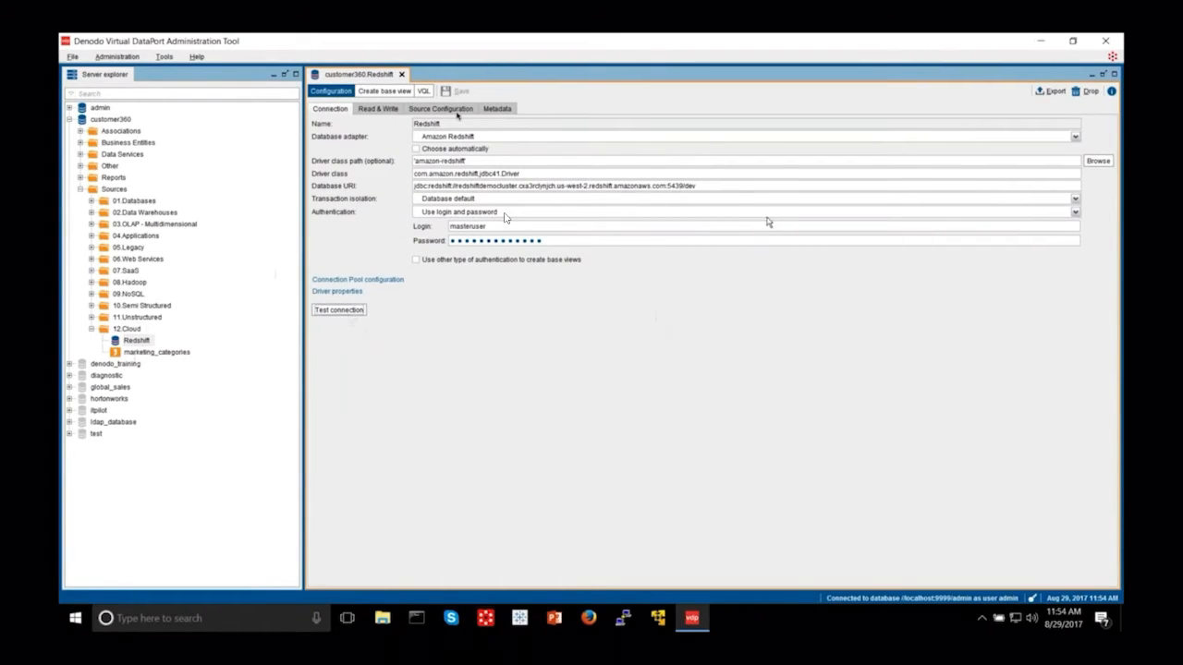
pyautogui.click(384, 90)
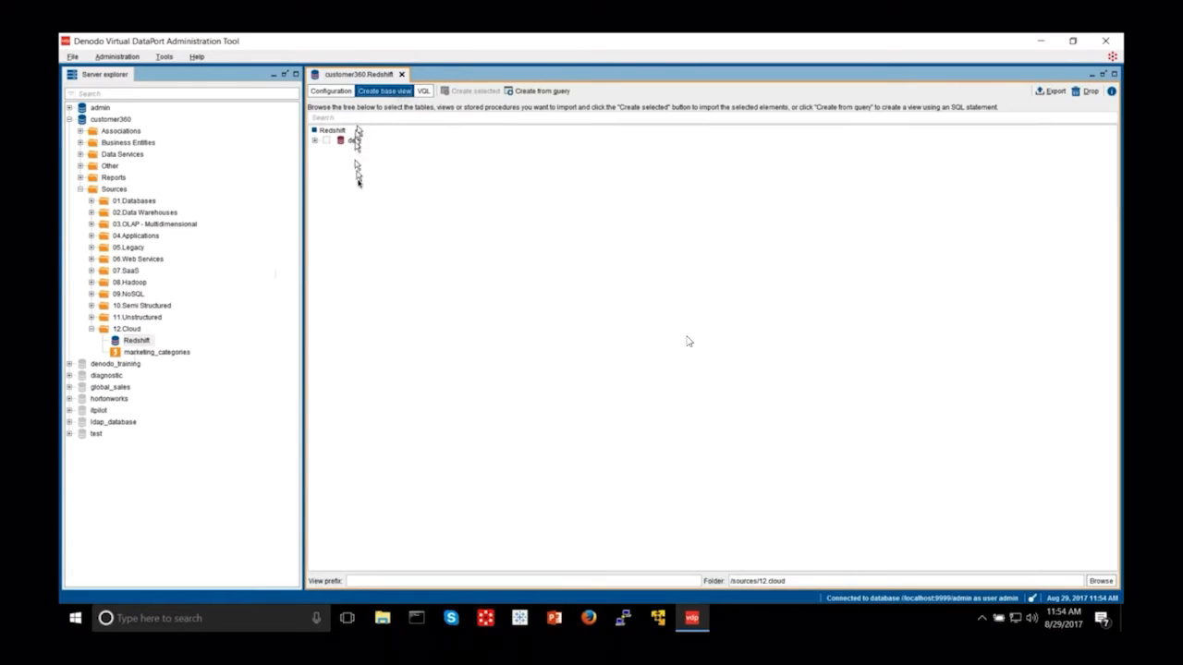
# Step: Create a base view from the event table under dev > public > Tables
pyautogui.click(316, 141)
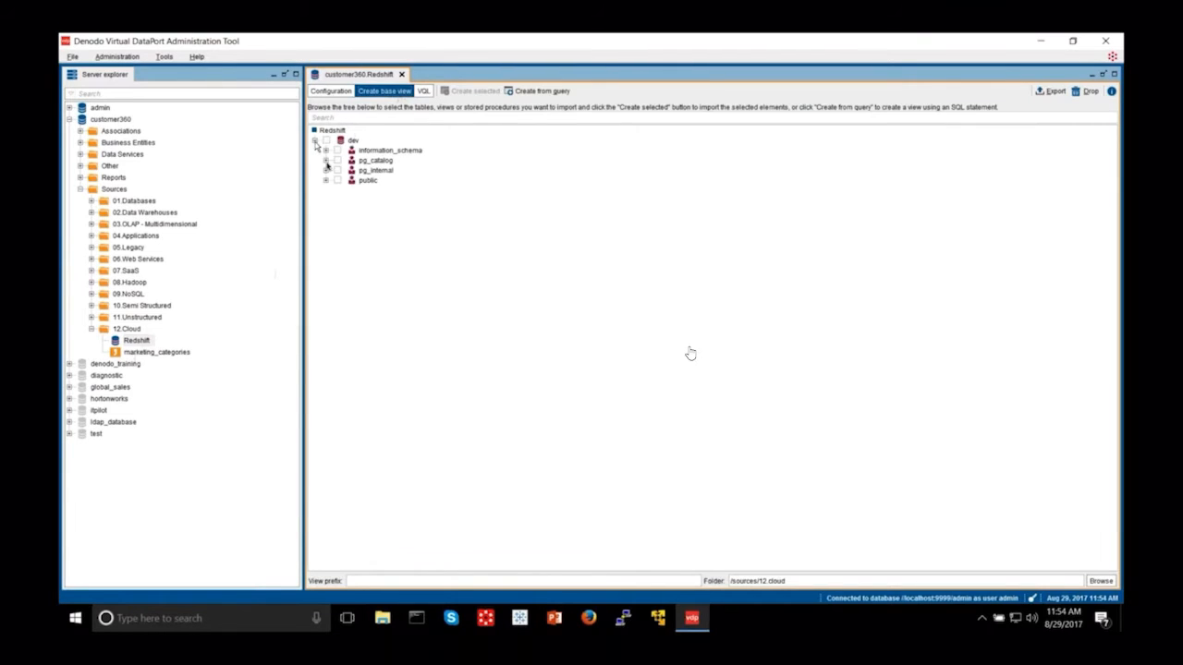
pyautogui.click(325, 180)
pyautogui.click(336, 190)
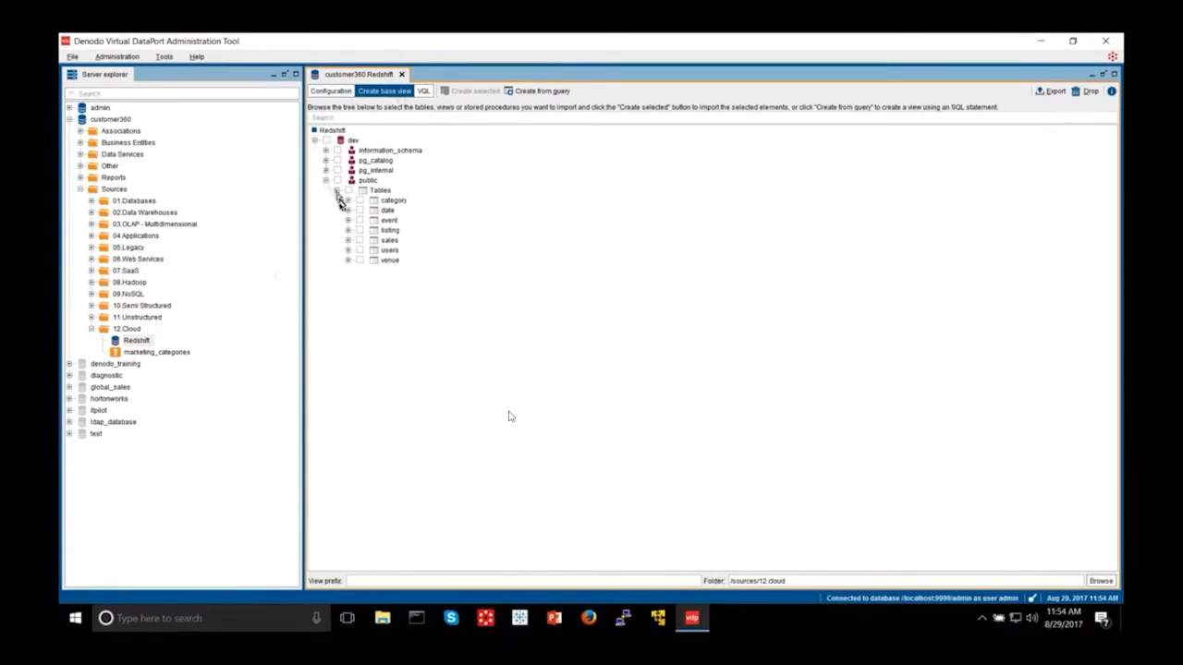
pyautogui.click(360, 221)
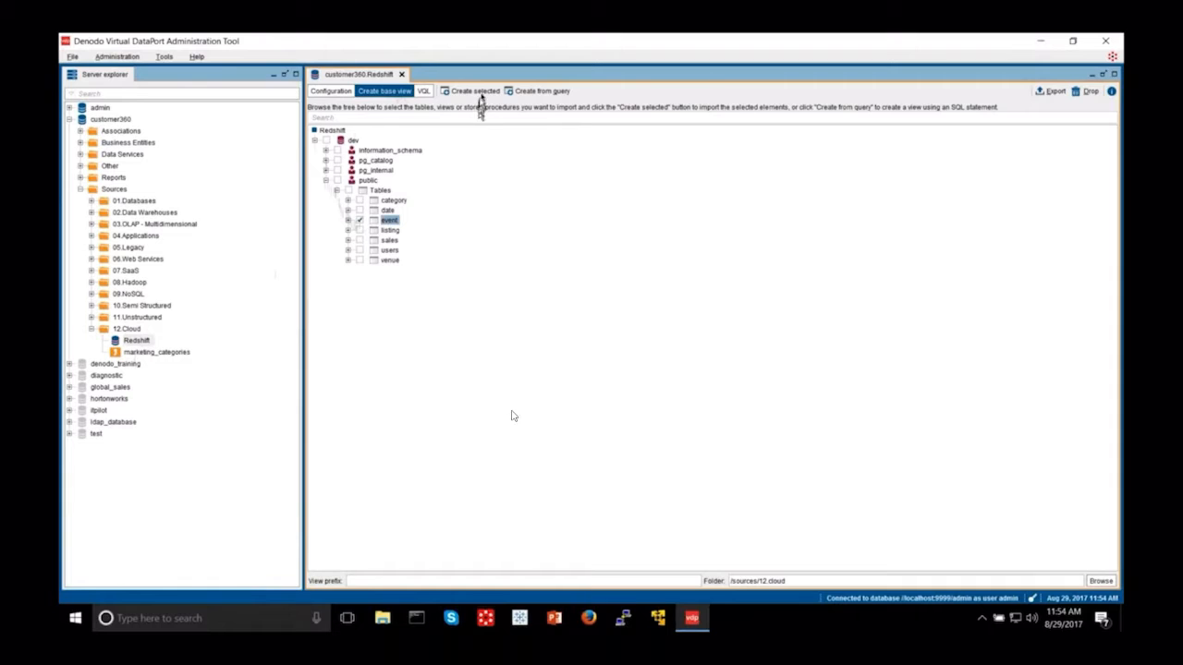
pyautogui.click(477, 92)
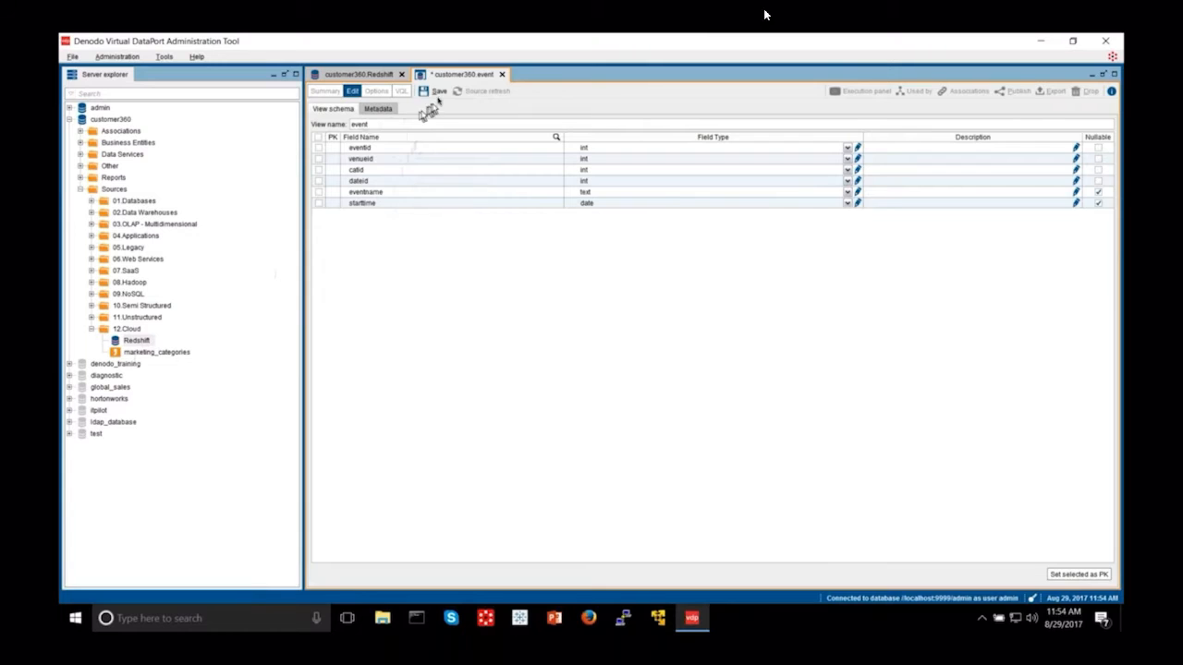
# Step: Save the event base view, run its query returning 8798 rows, and review the execution trace
pyautogui.click(436, 92)
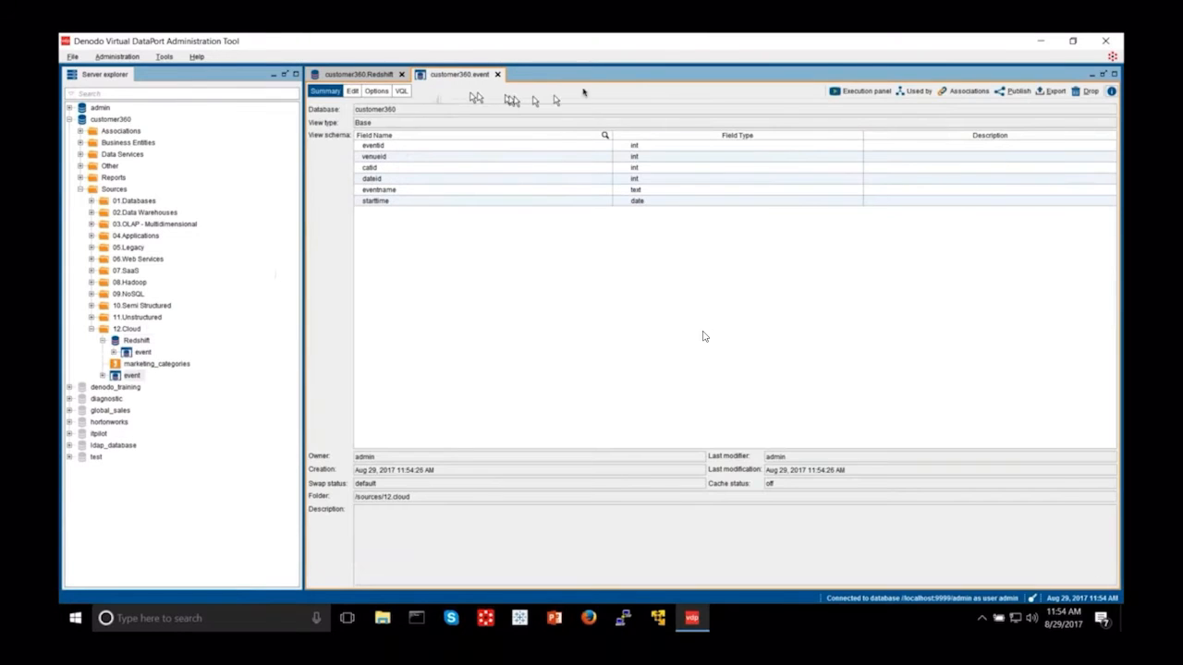
pyautogui.click(860, 91)
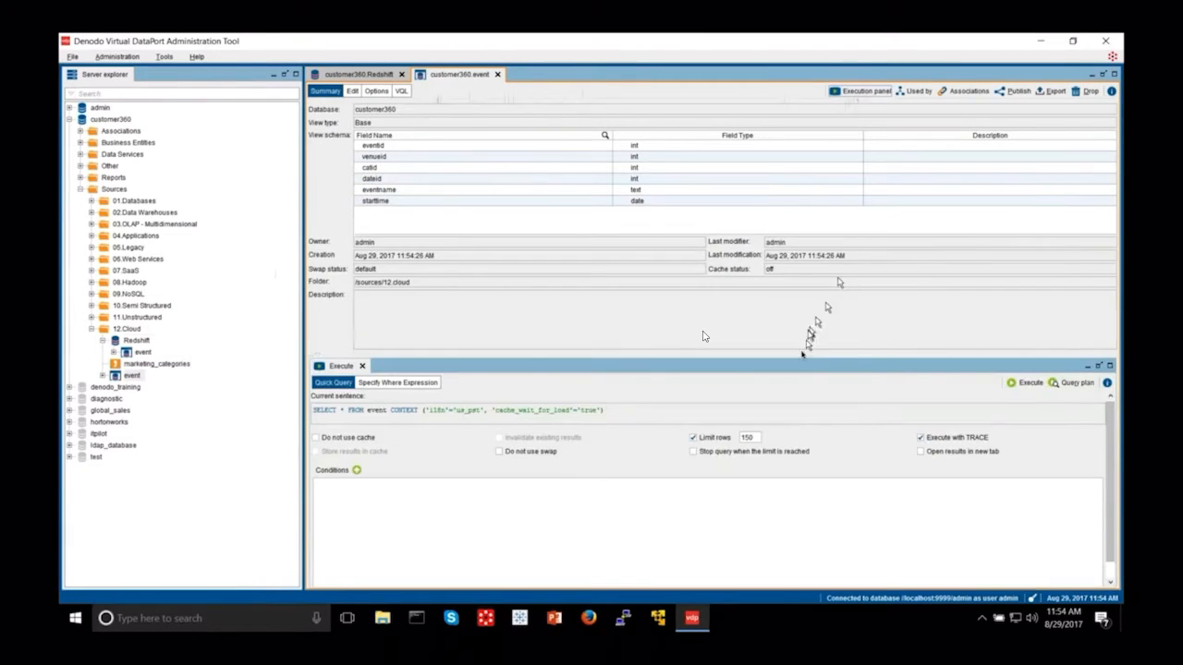
pyautogui.moveTo(804, 356); pyautogui.dragTo(793, 244)
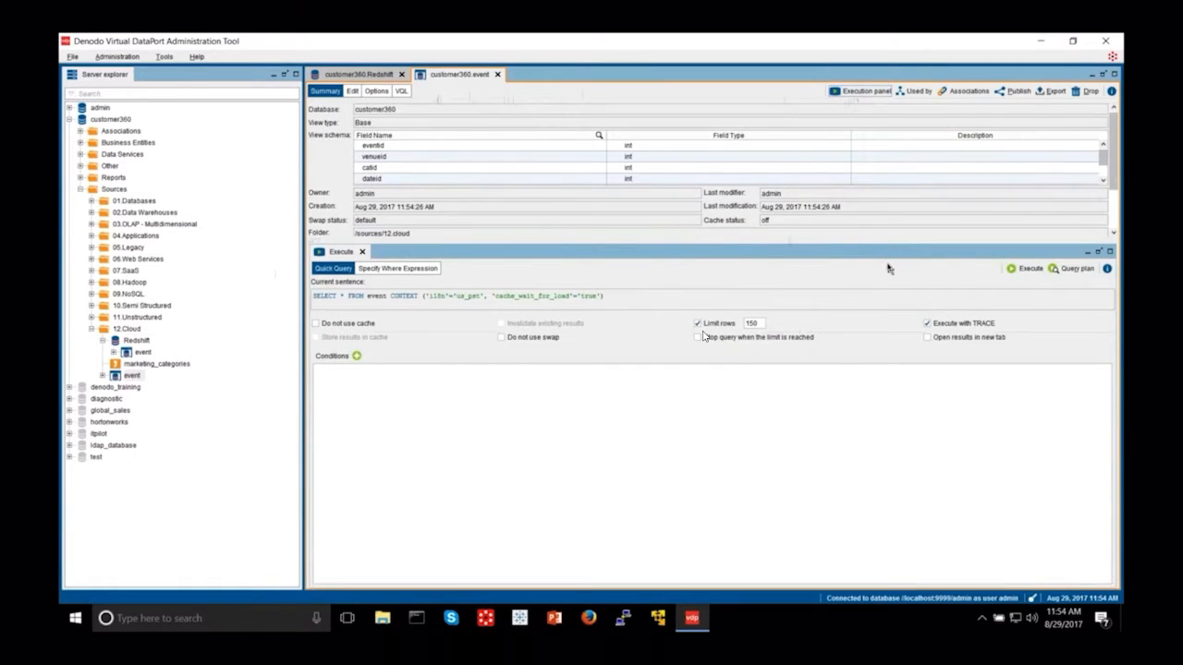
pyautogui.click(1024, 268)
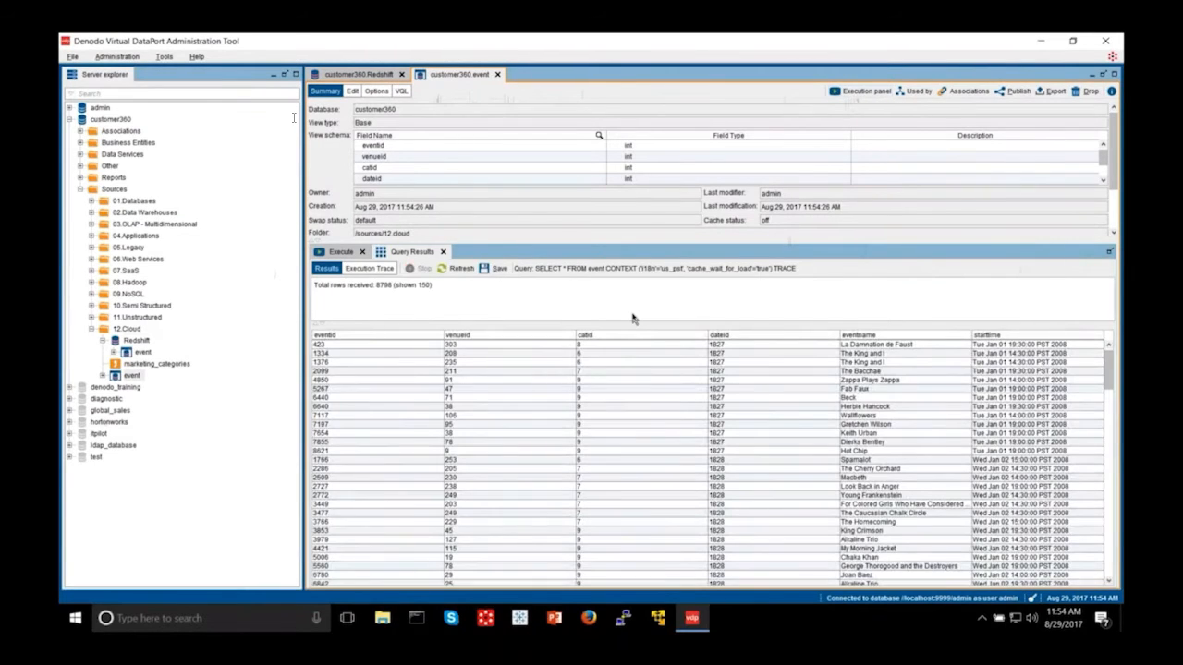
pyautogui.click(372, 269)
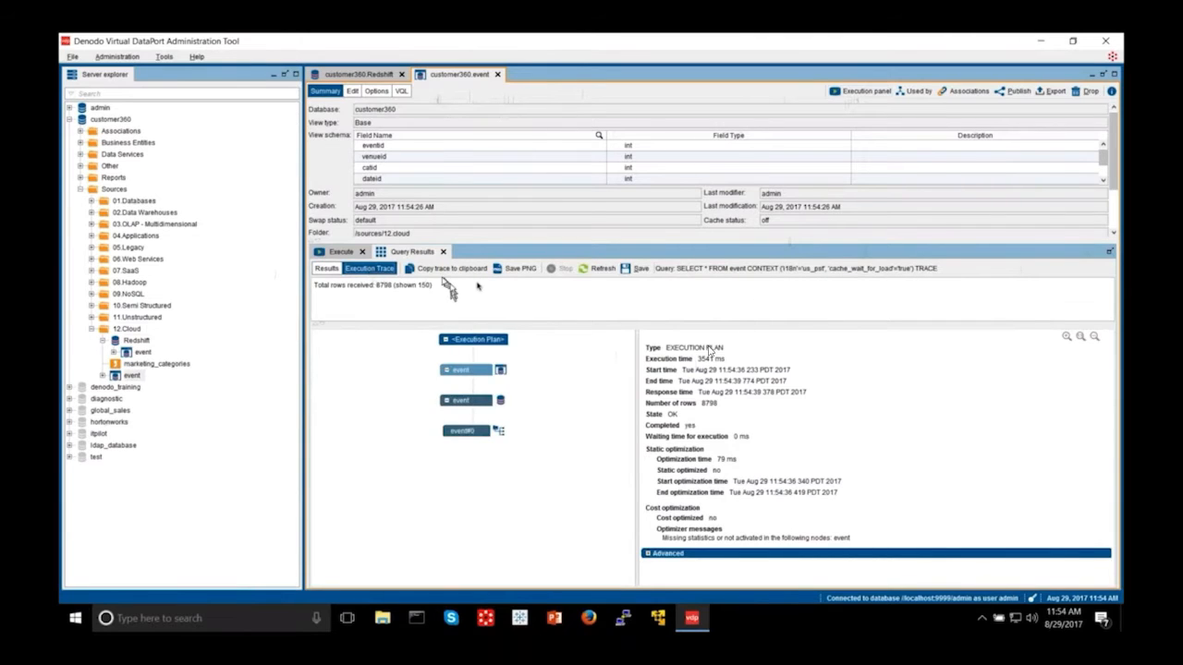
pyautogui.click(599, 269)
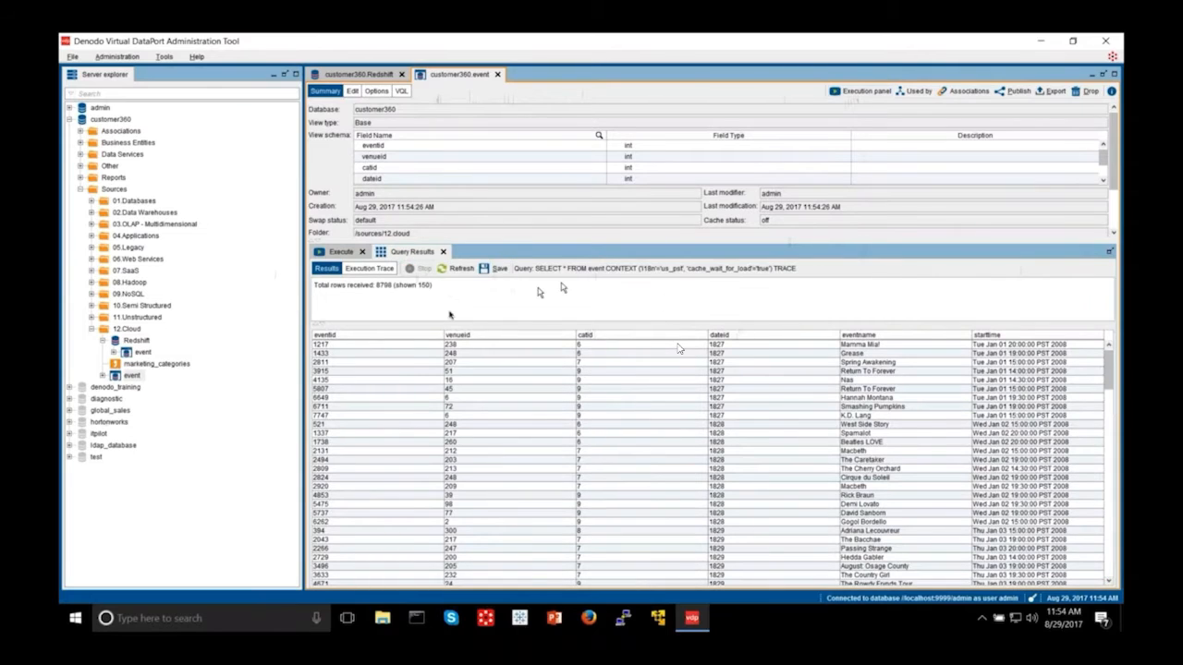
pyautogui.click(369, 269)
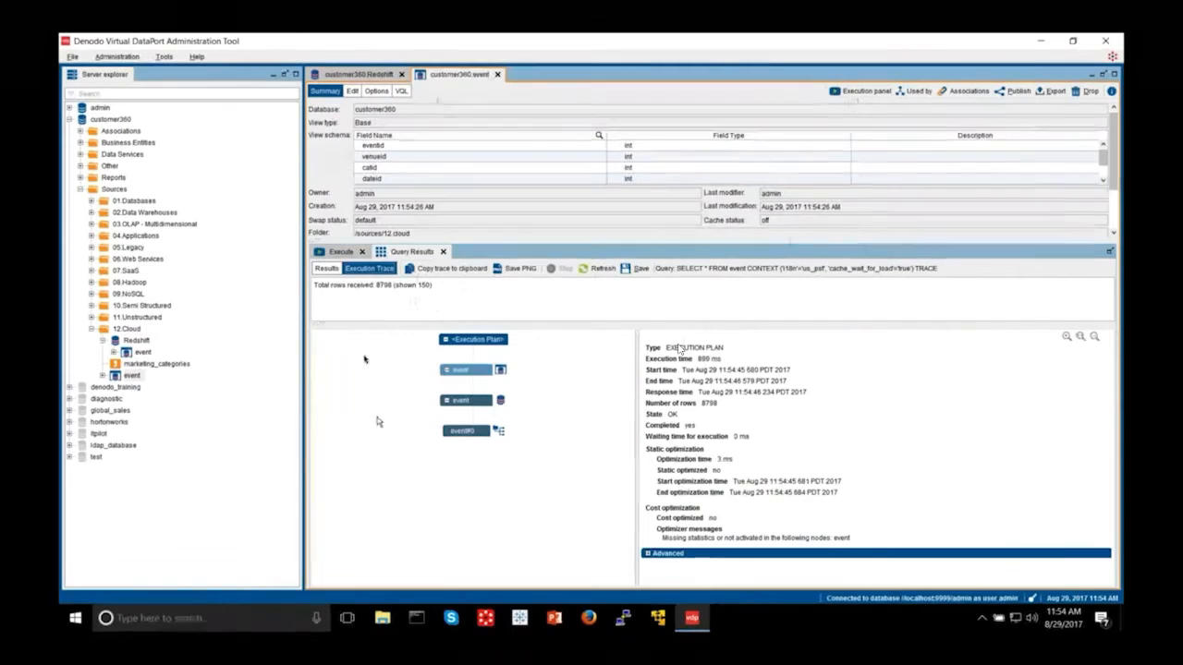
# Step: Close the event tab, then create and save a base view from the marketing_categories CSV source
pyautogui.click(496, 75)
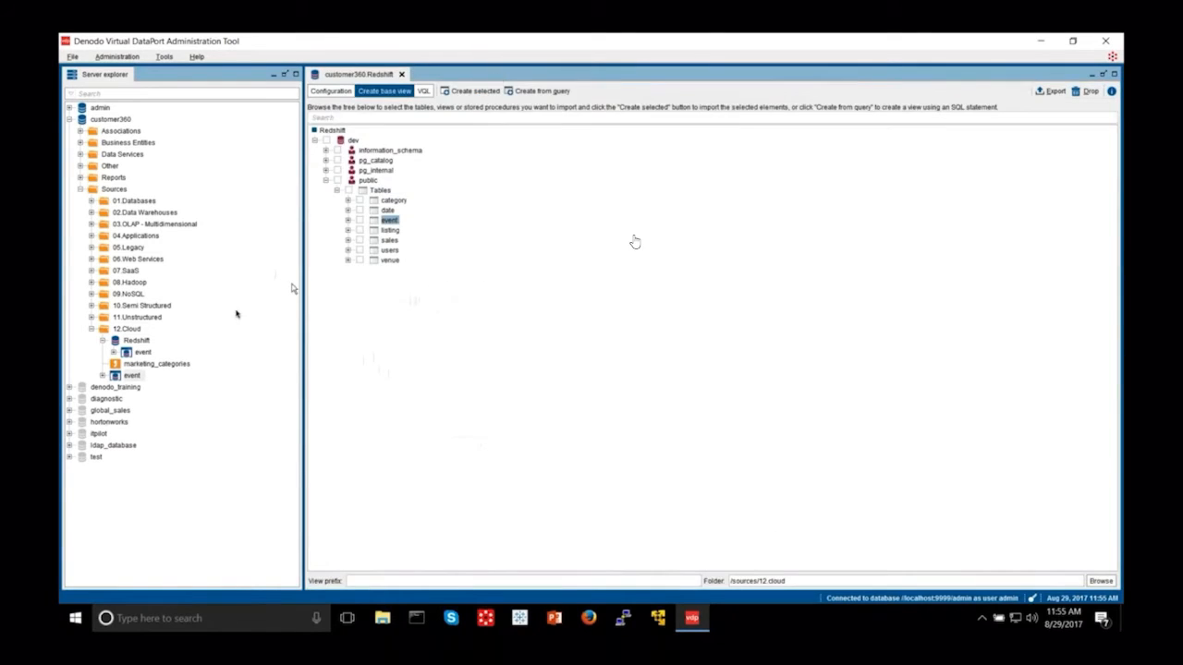
pyautogui.doubleClick(153, 365)
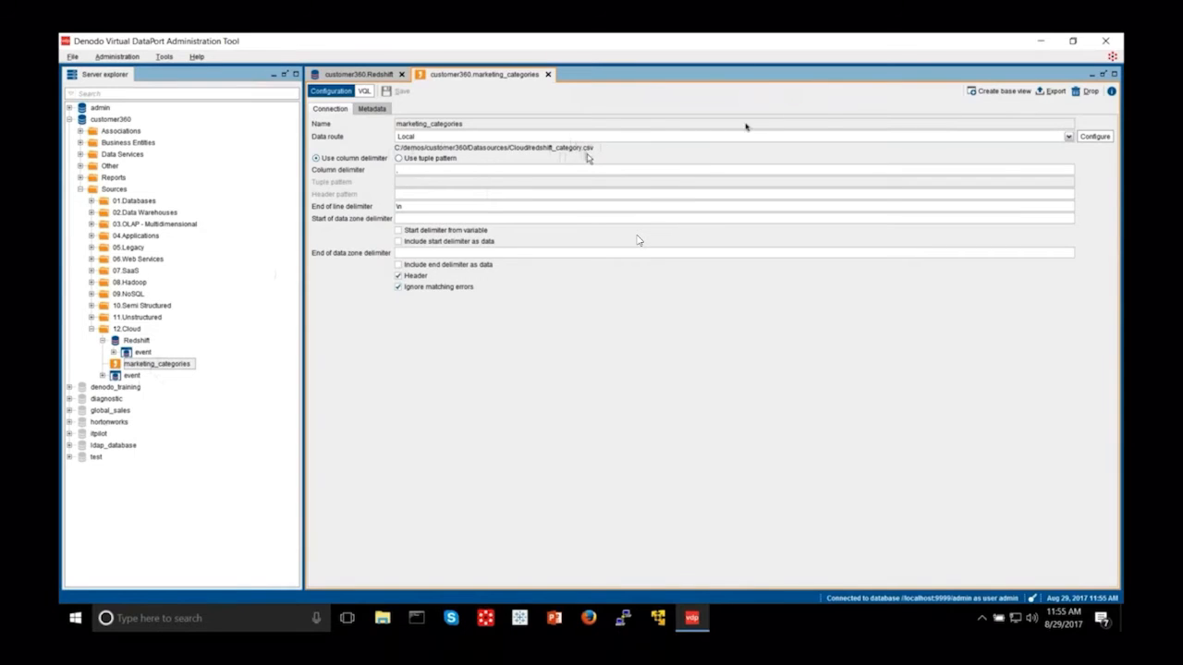
pyautogui.click(1015, 92)
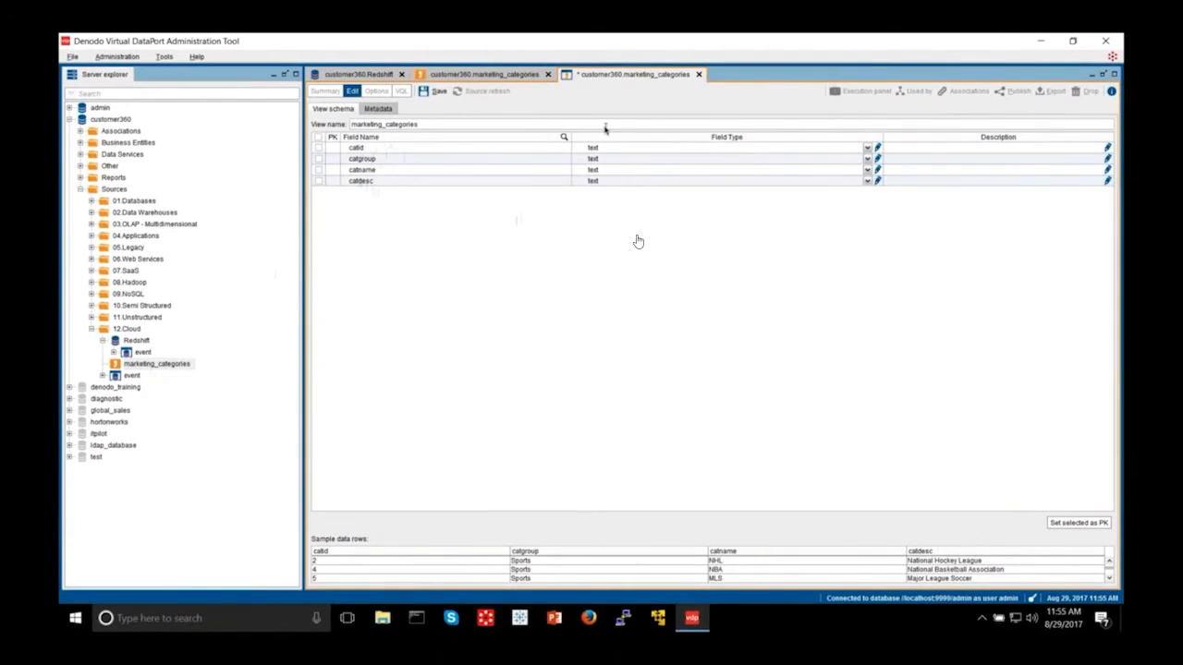
pyautogui.click(435, 91)
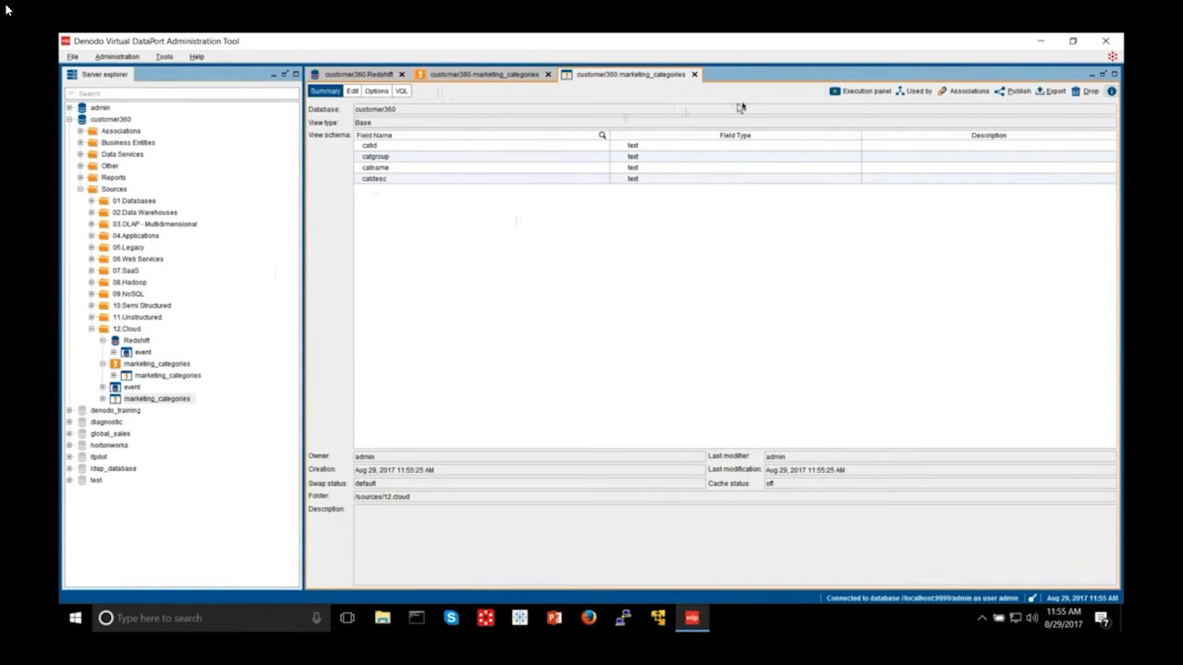
# Step: Run the marketing_categories query, compare its 11 result rows with the execution trace, then close the view
pyautogui.click(867, 92)
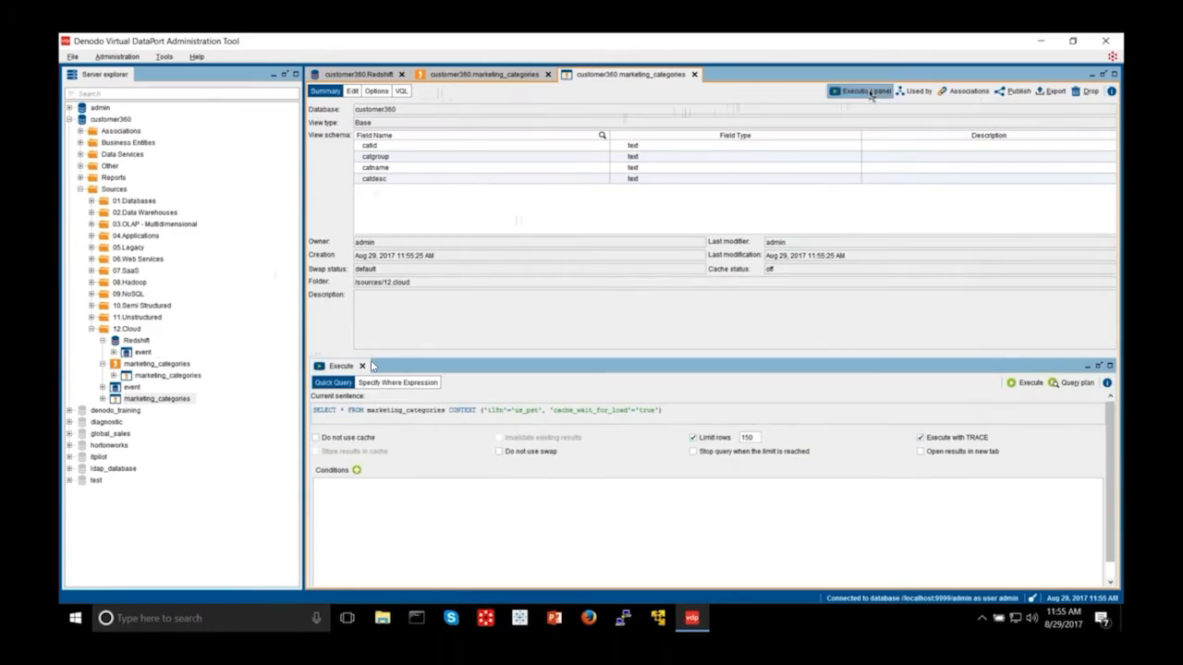
pyautogui.click(1026, 383)
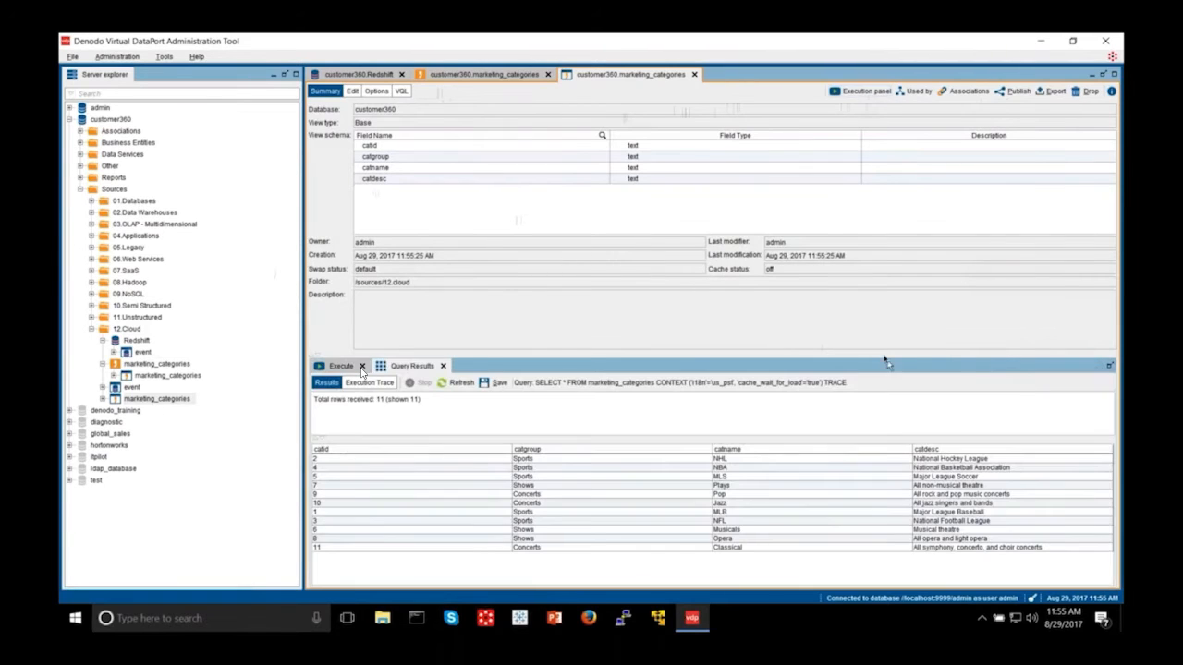
pyautogui.moveTo(884, 362); pyautogui.dragTo(869, 254)
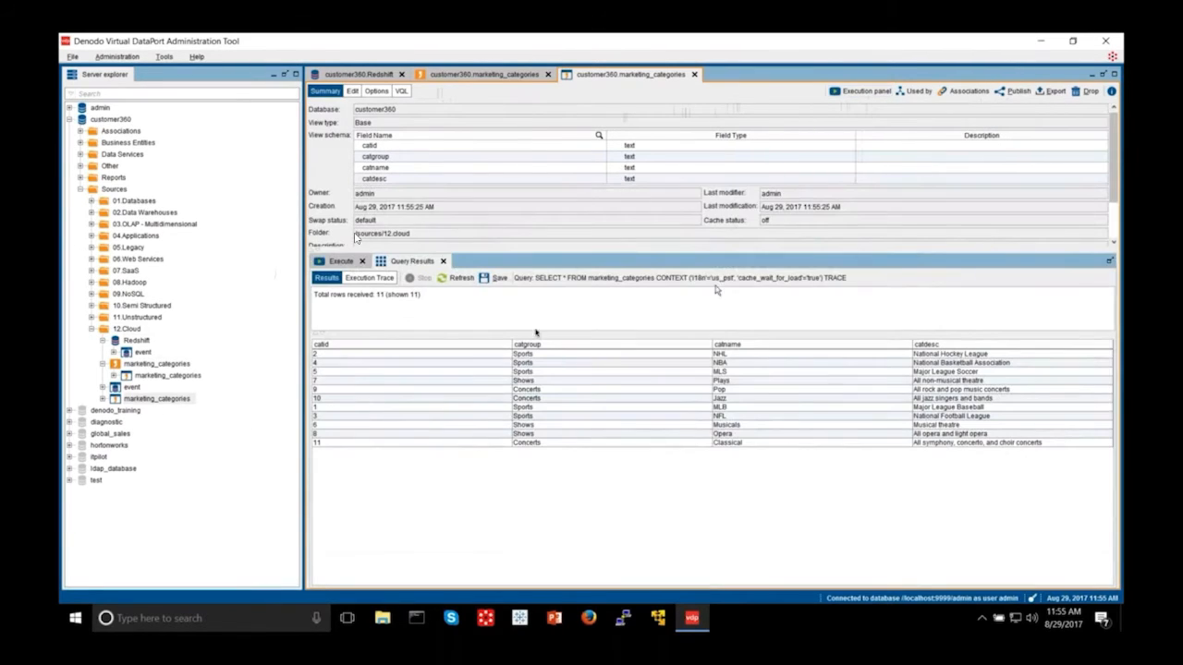
pyautogui.click(381, 278)
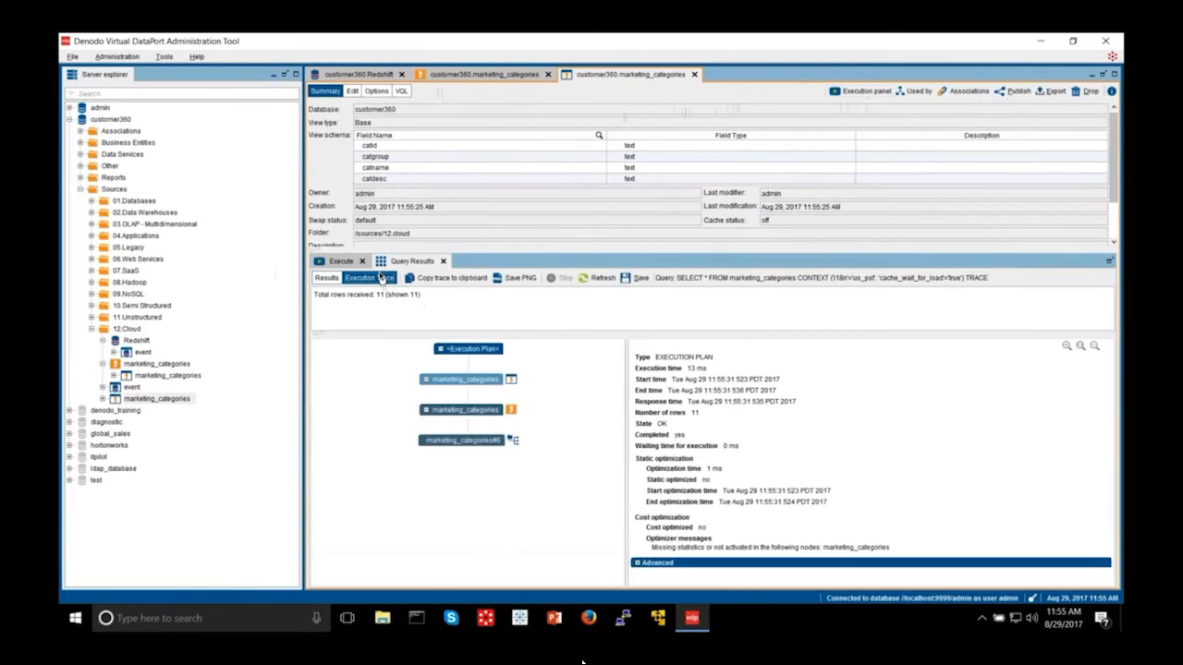
pyautogui.click(330, 279)
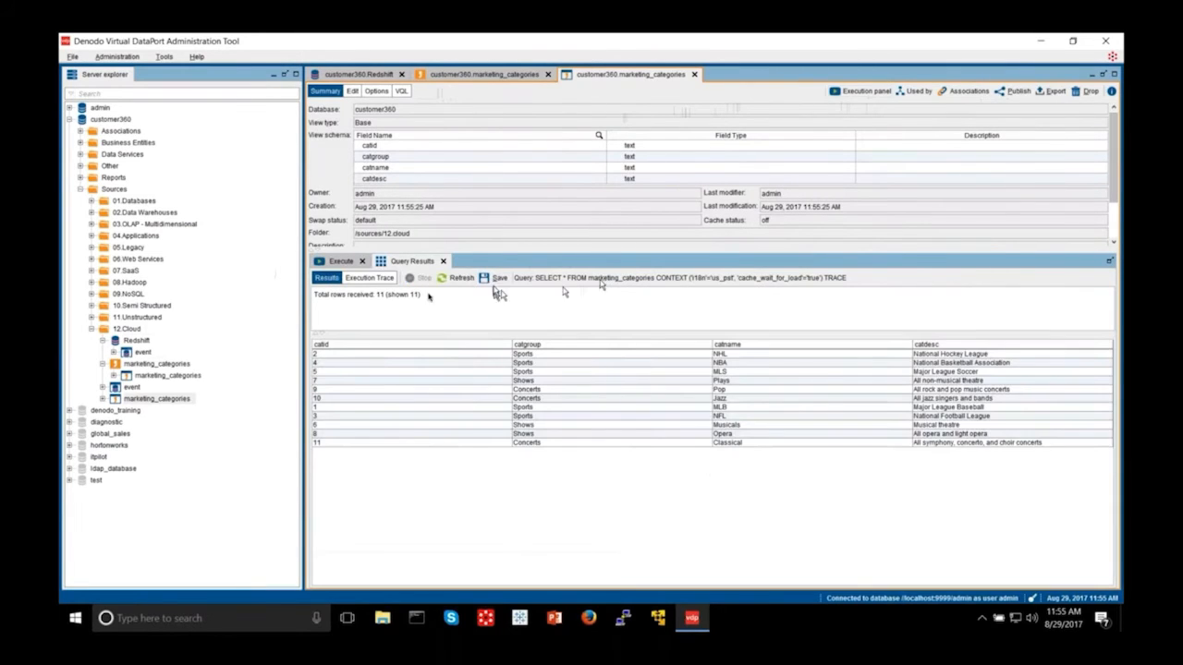
pyautogui.click(387, 279)
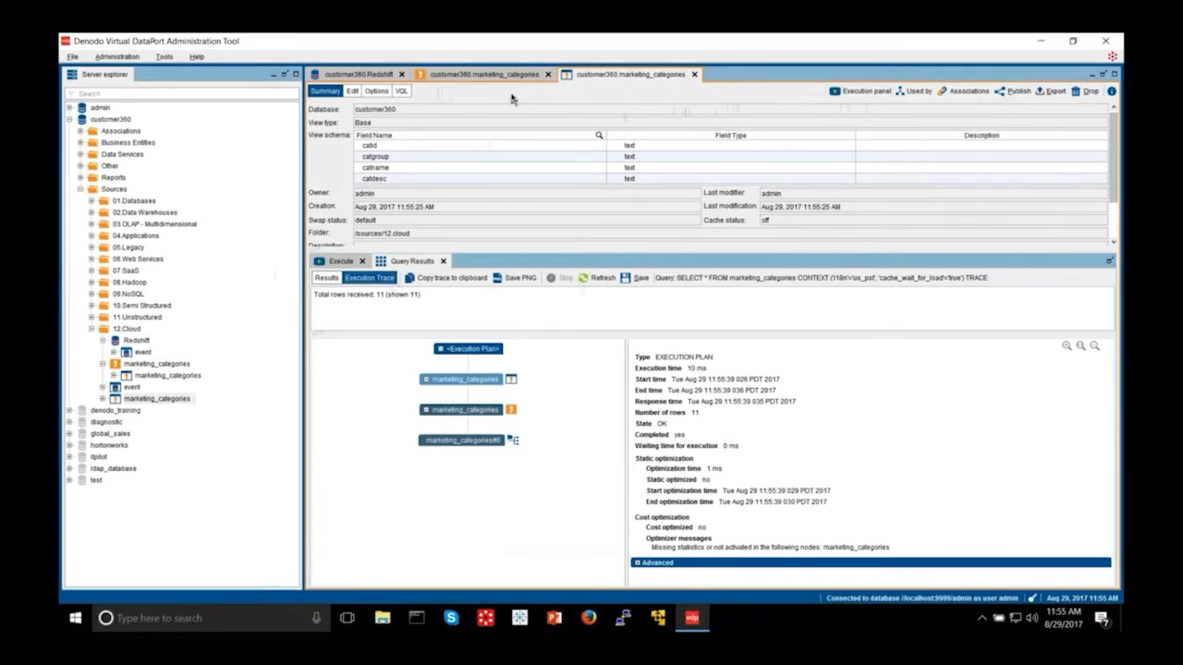
pyautogui.click(695, 75)
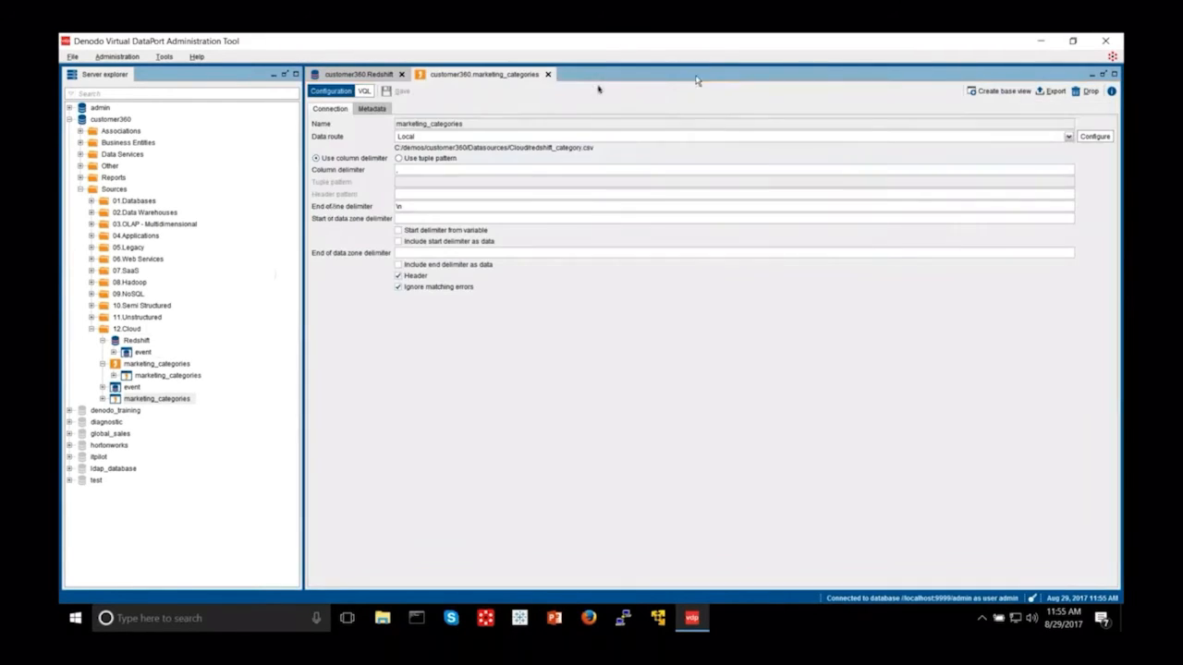
# Step: Close the marketing_categories data source and create a new join view in the 12.Cloud folder
pyautogui.click(549, 75)
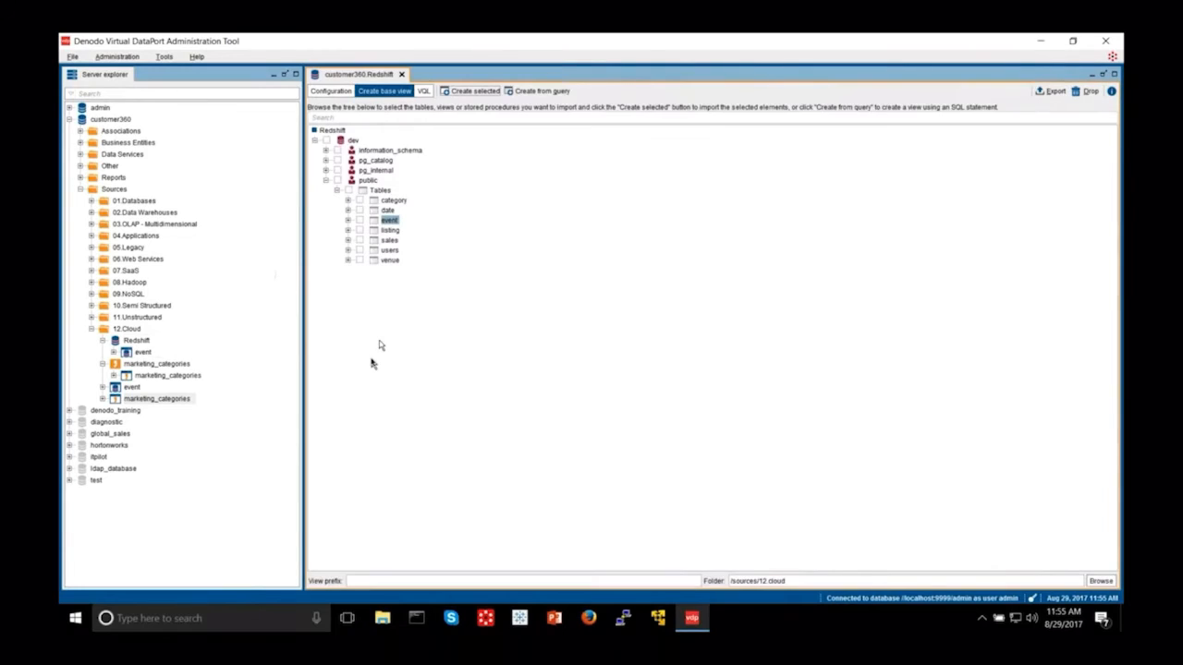
pyautogui.rightClick(136, 330)
pyautogui.moveTo(180, 338)
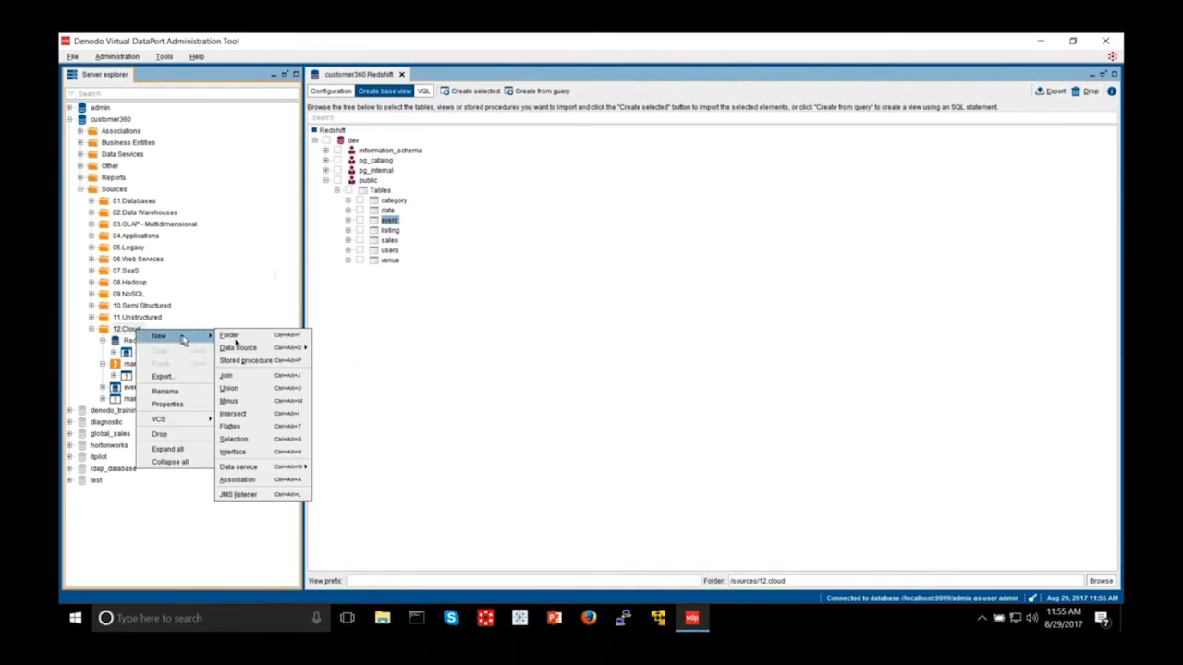
pyautogui.click(251, 379)
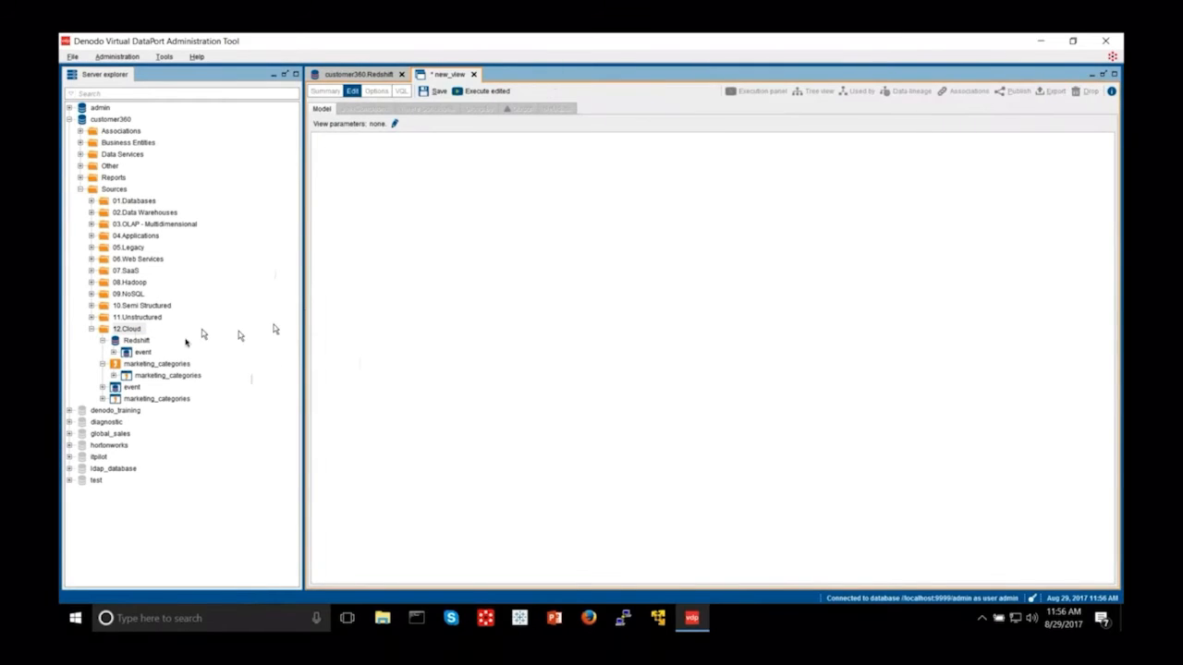
# Step: Add the event and marketing_categories views to the join canvas and link them on catid
pyautogui.moveTo(143, 352); pyautogui.dragTo(387, 215)
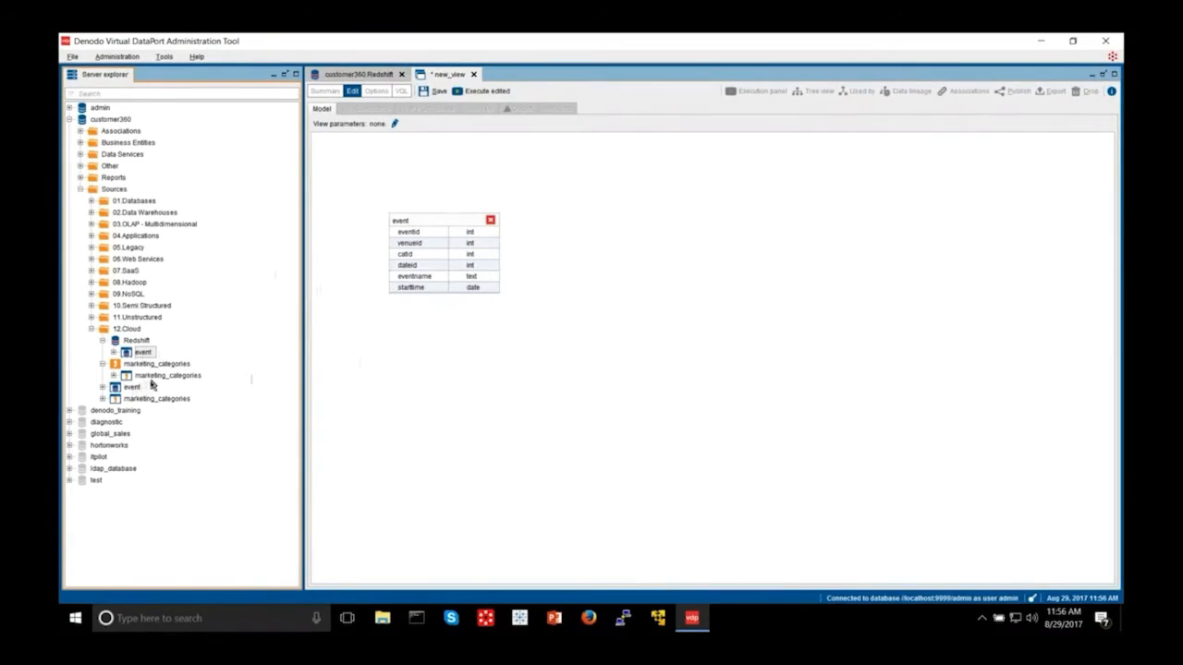
pyautogui.moveTo(139, 375); pyautogui.dragTo(670, 293)
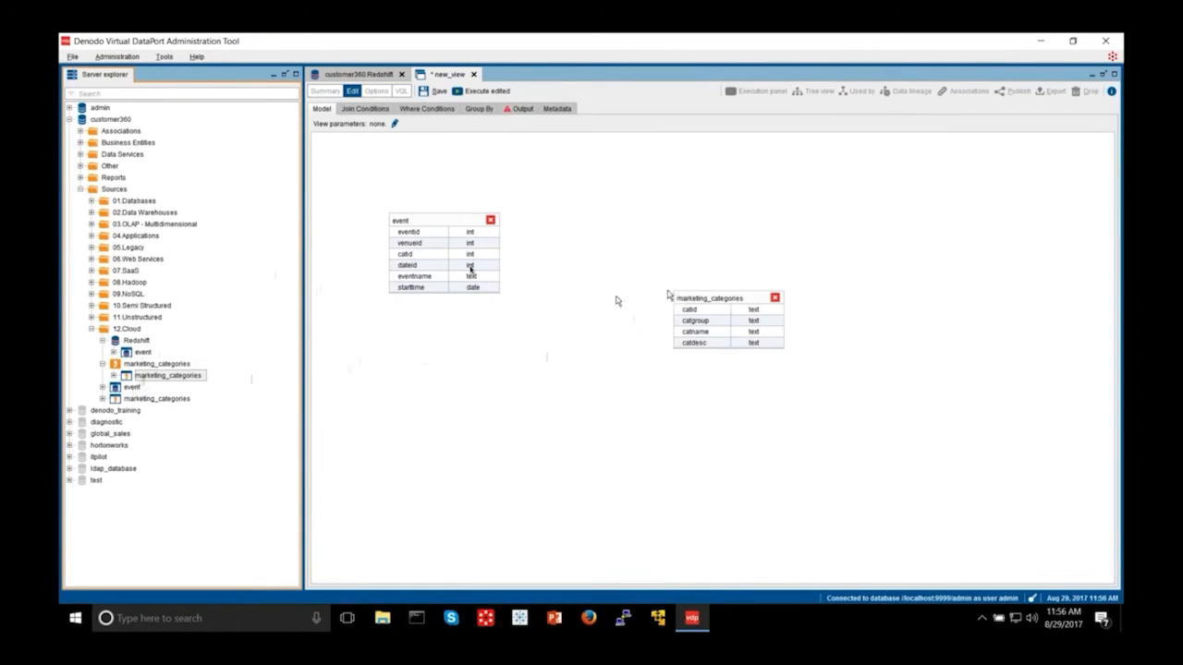
pyautogui.moveTo(448, 255); pyautogui.dragTo(671, 311)
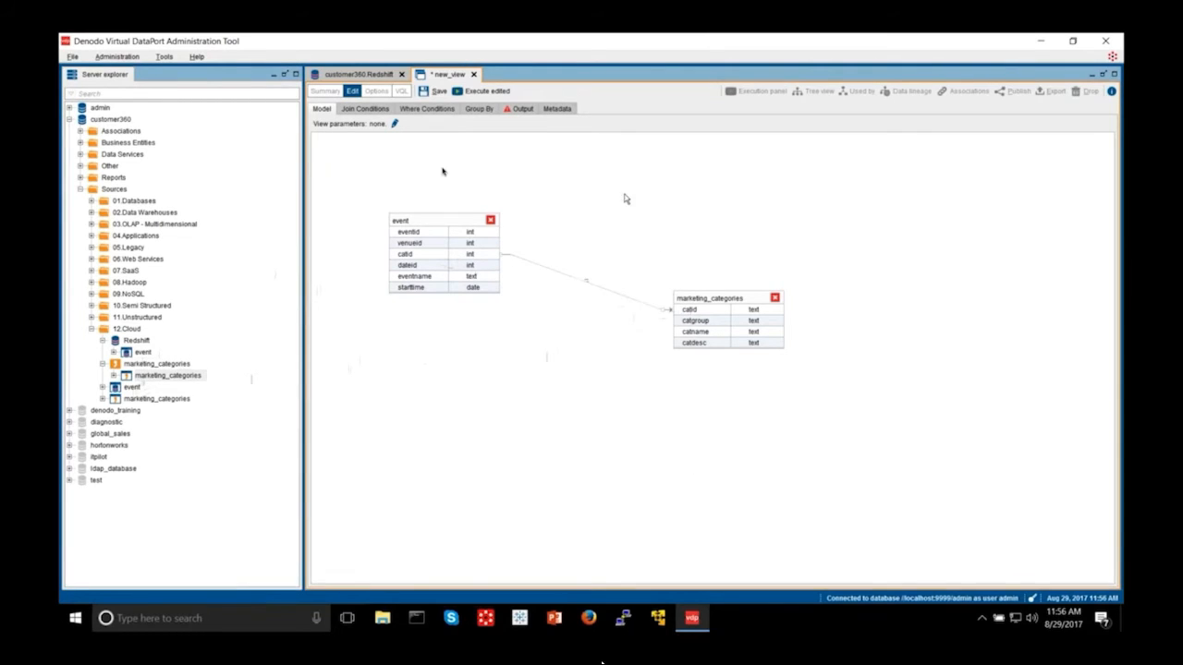
# Step: Keep the inner join type, pass through Where Conditions and Group By, and view the output fields
pyautogui.click(365, 109)
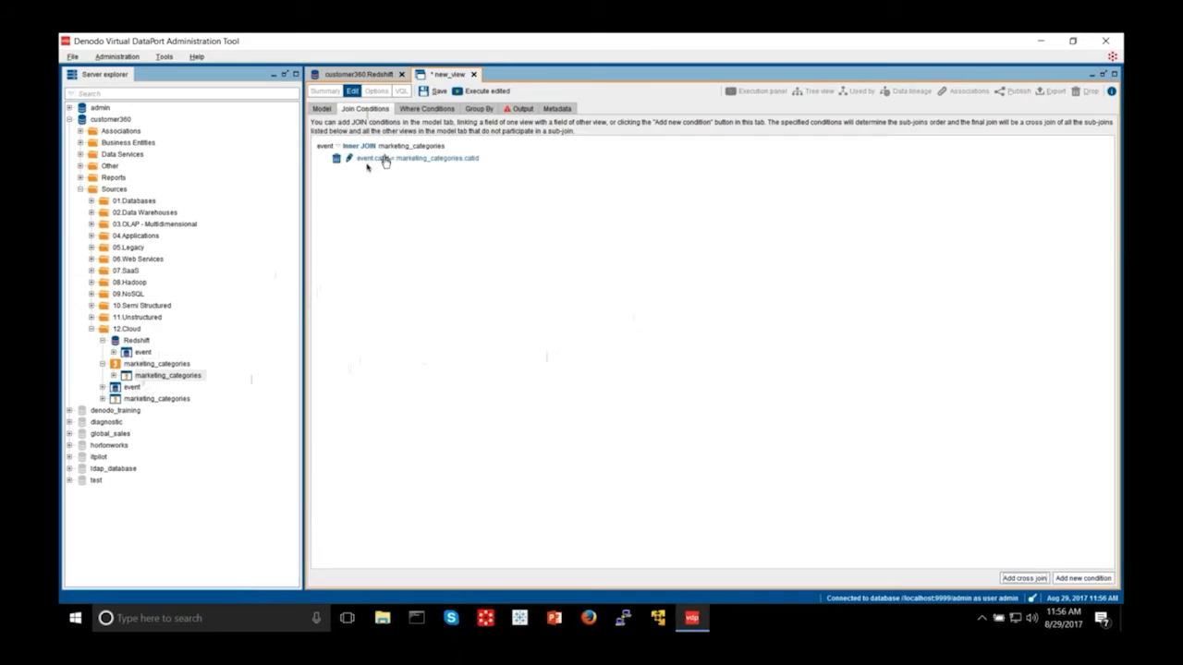
pyautogui.rightClick(338, 148)
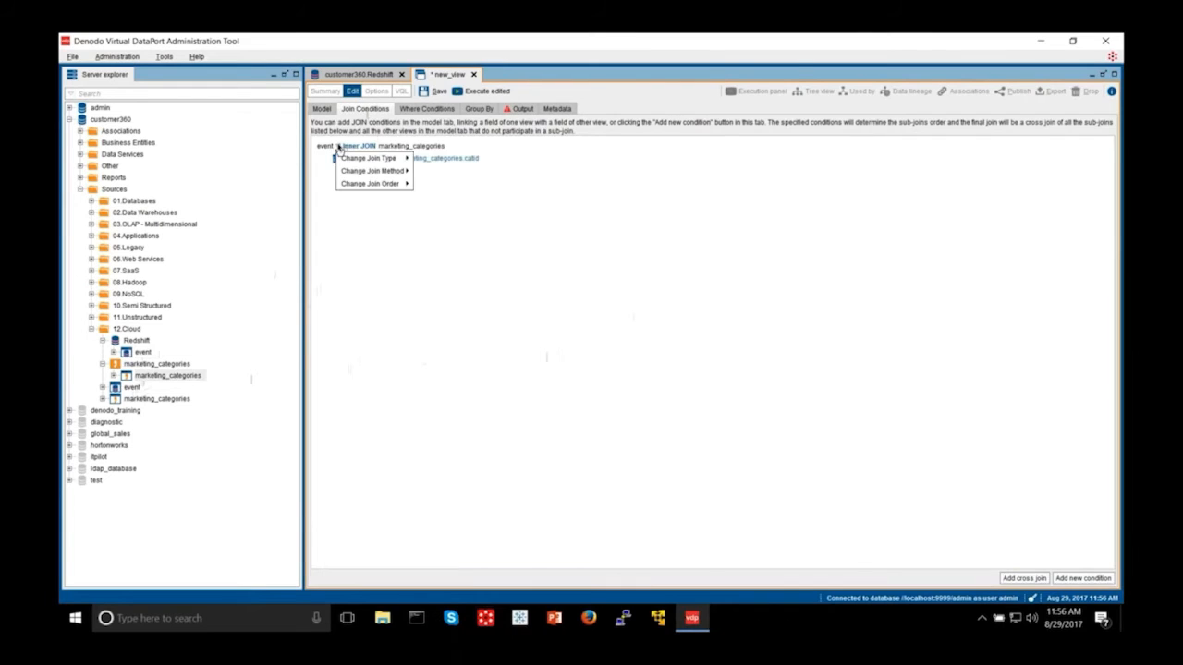
pyautogui.moveTo(358, 159)
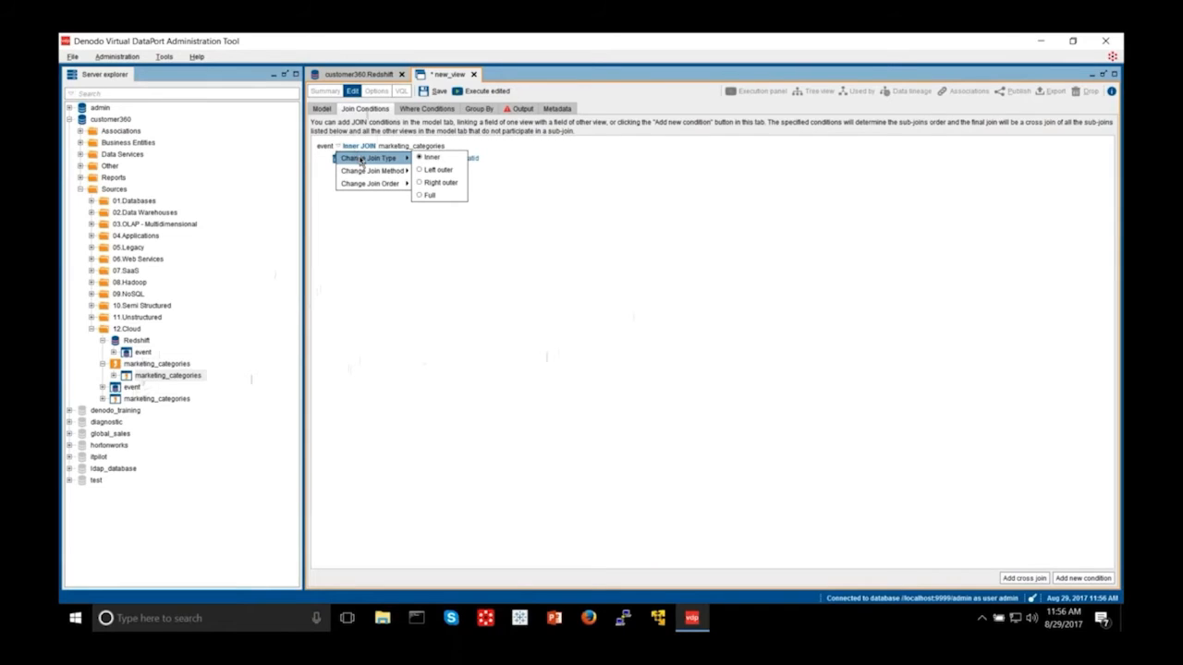
pyautogui.click(429, 111)
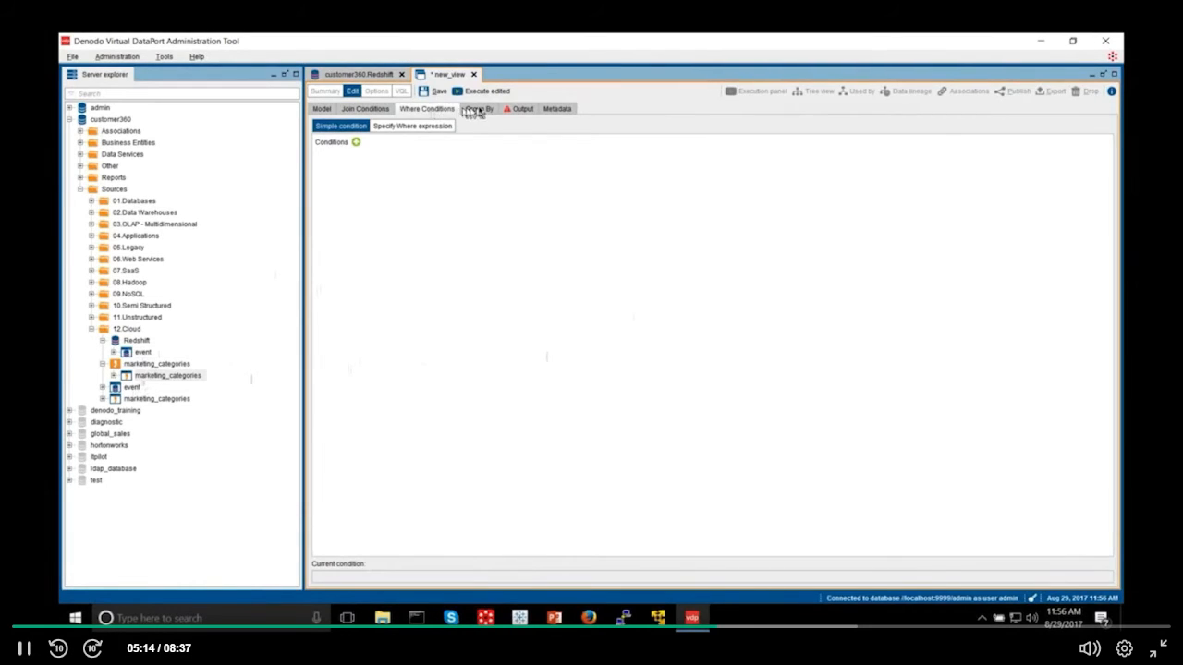
pyautogui.click(475, 109)
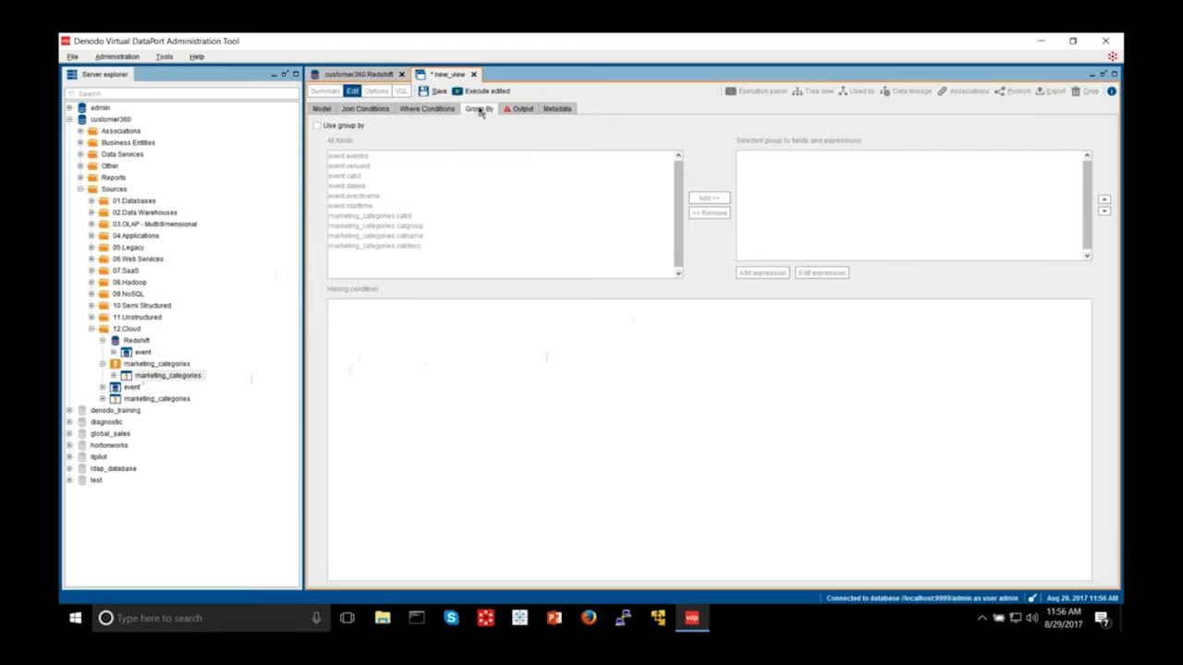
pyautogui.click(522, 109)
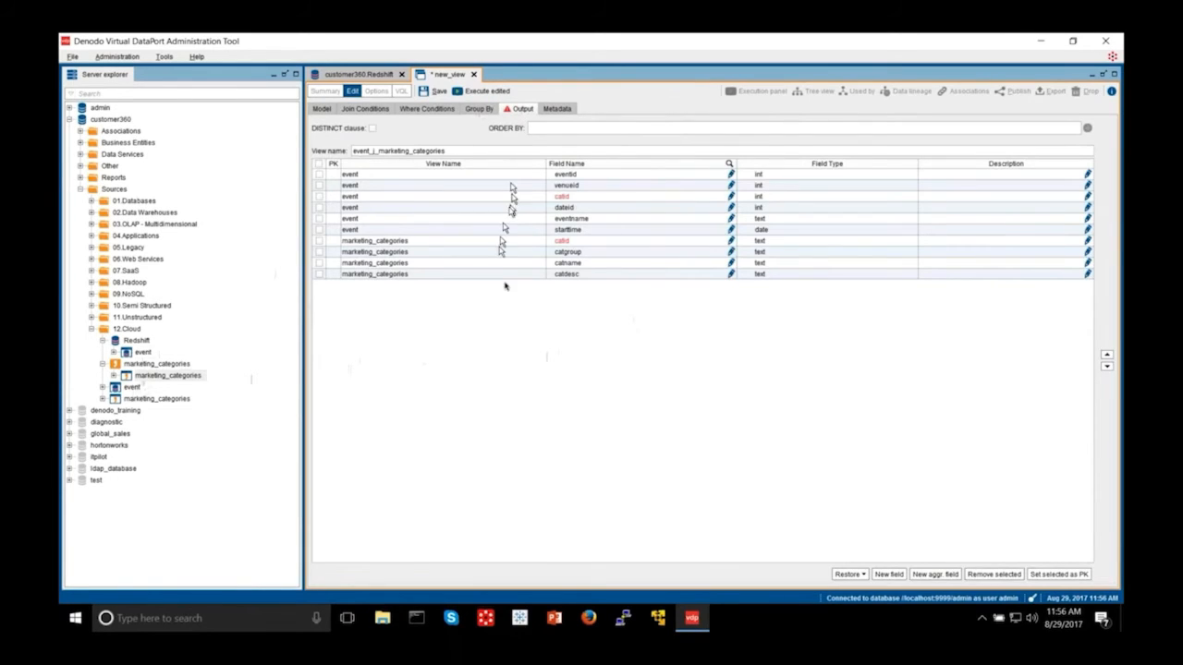
# Step: Remove the duplicate event catid field and rename marketing_categories catid to id
pyautogui.click(319, 197)
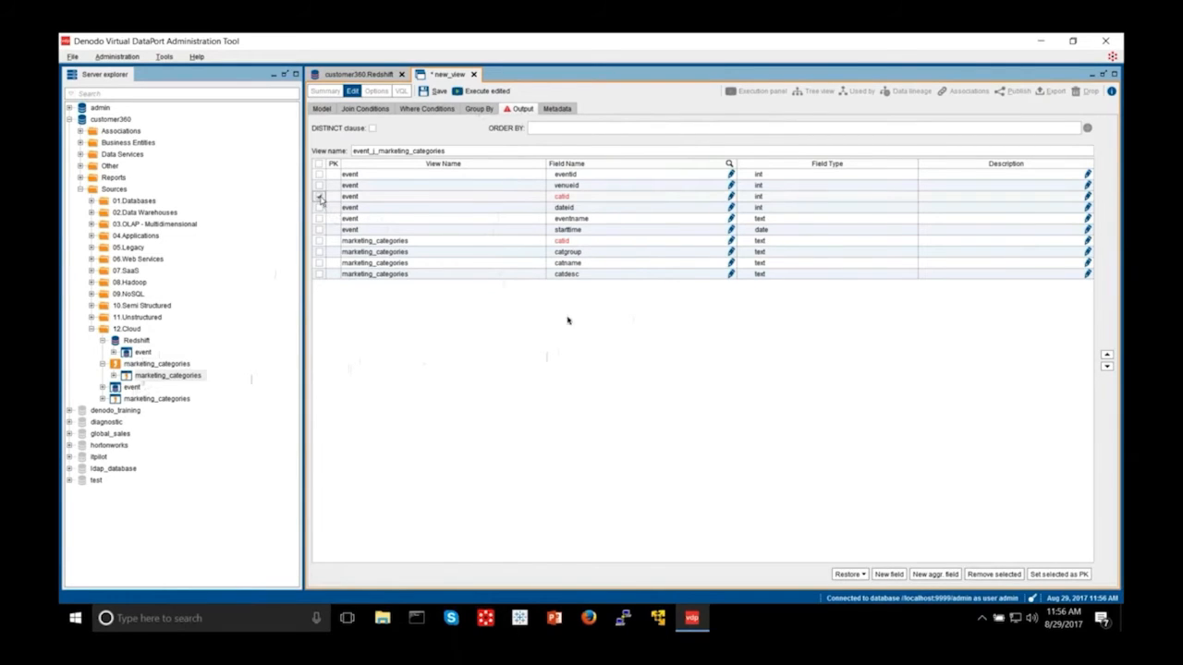
pyautogui.click(1000, 574)
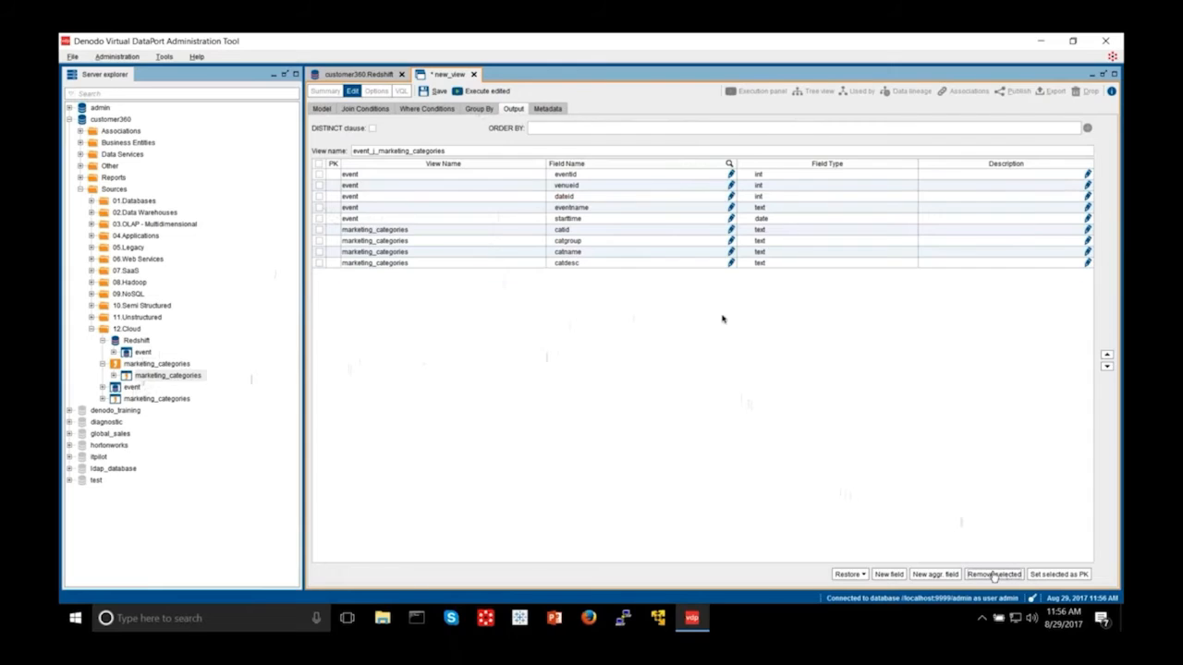
pyautogui.doubleClick(594, 230)
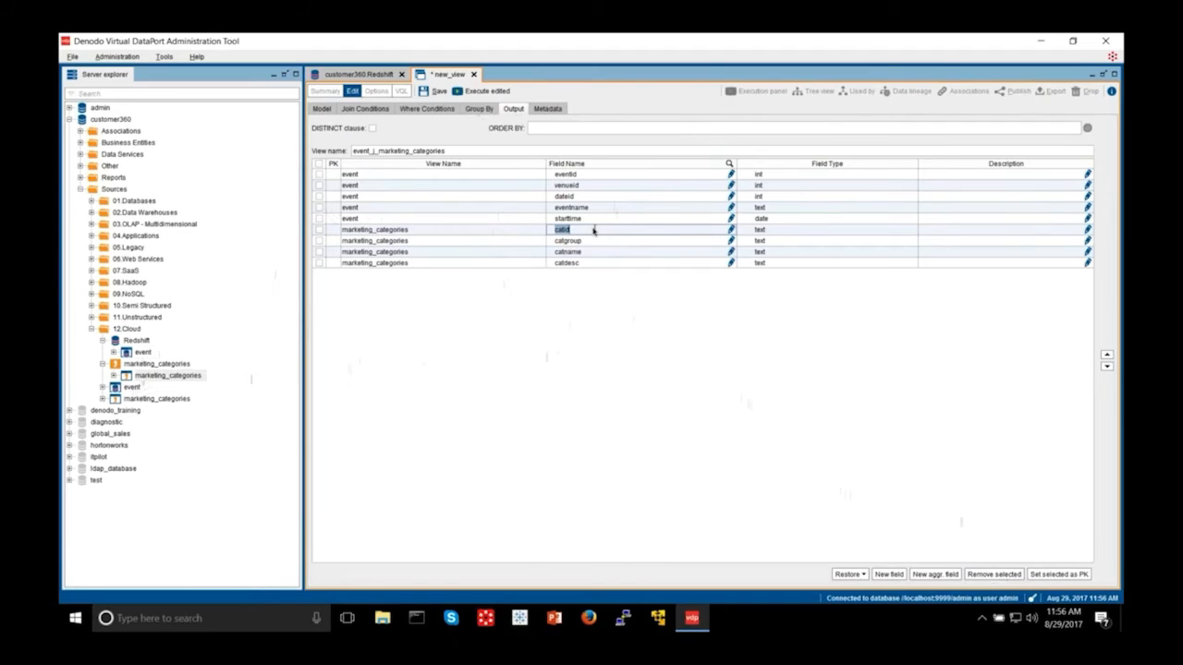
pyautogui.write('id')
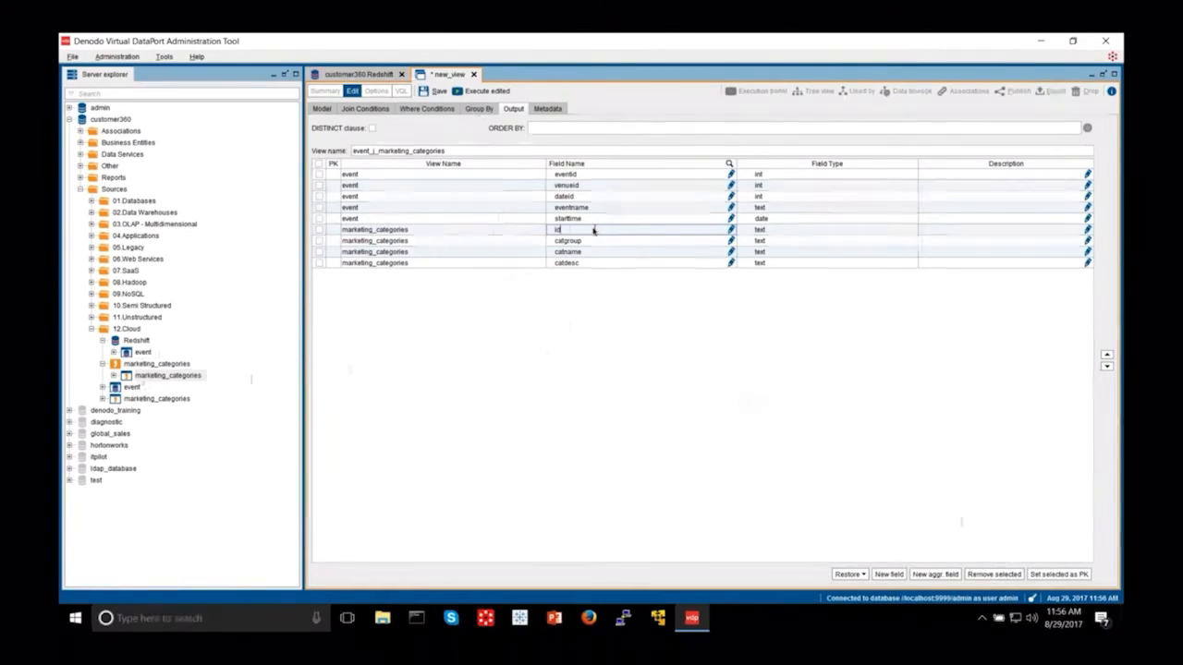
pyautogui.press('Return')
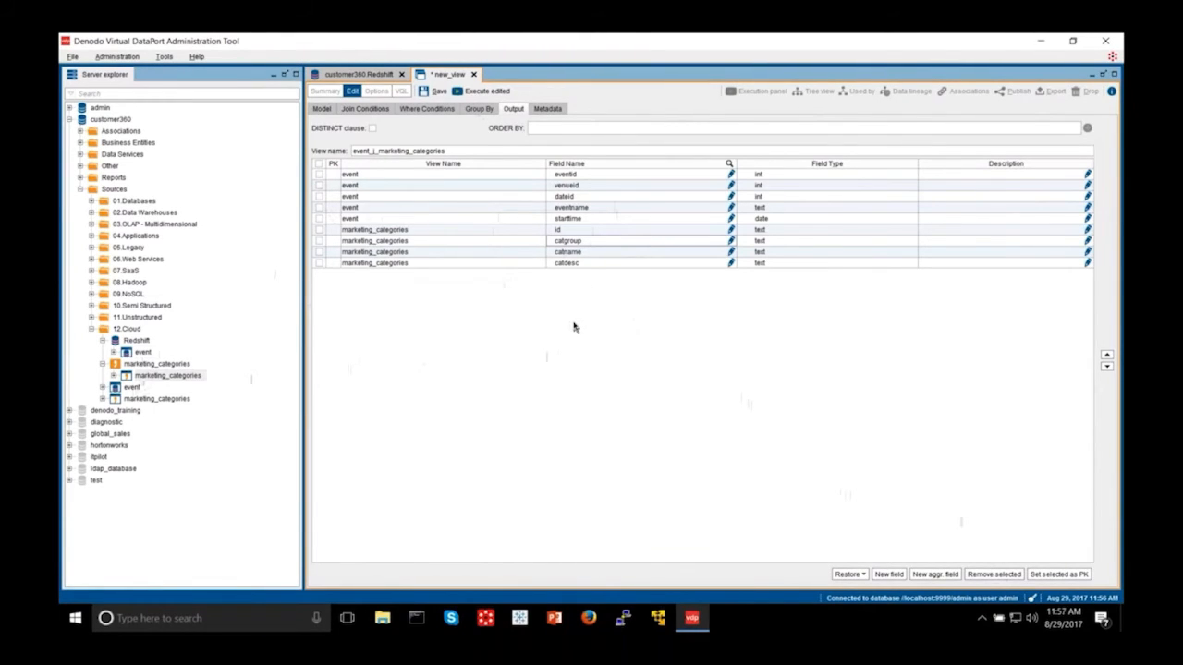
# Step: Mark id as the primary key and move it to the top of the output fields
pyautogui.click(319, 230)
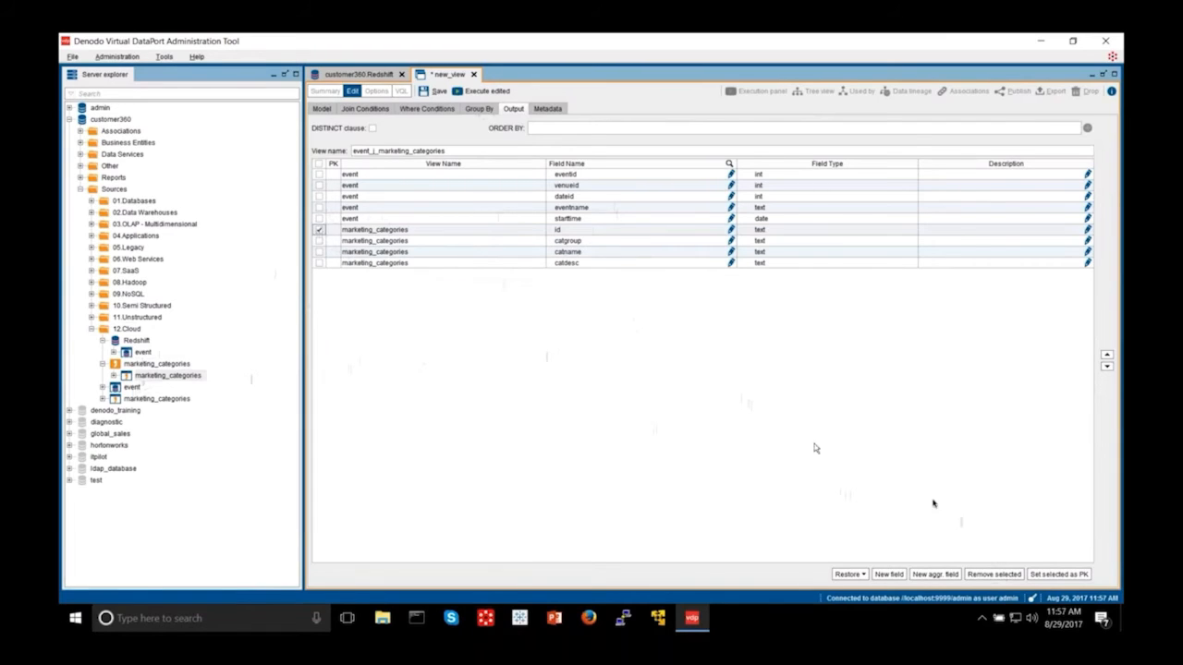
pyautogui.click(1107, 355)
pyautogui.click(1106, 355)
pyautogui.click(1106, 355)
pyautogui.click(1106, 355)
pyautogui.click(1106, 354)
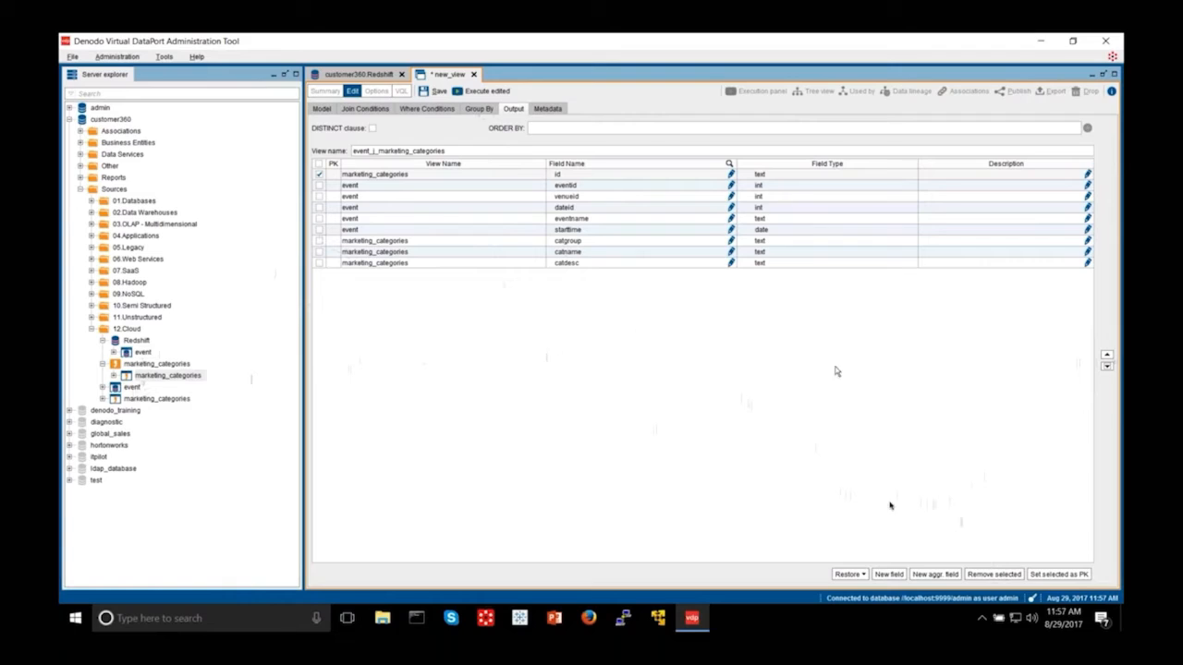
# Step: Add a new output field named munge and browse the expression suggestions
pyautogui.click(889, 574)
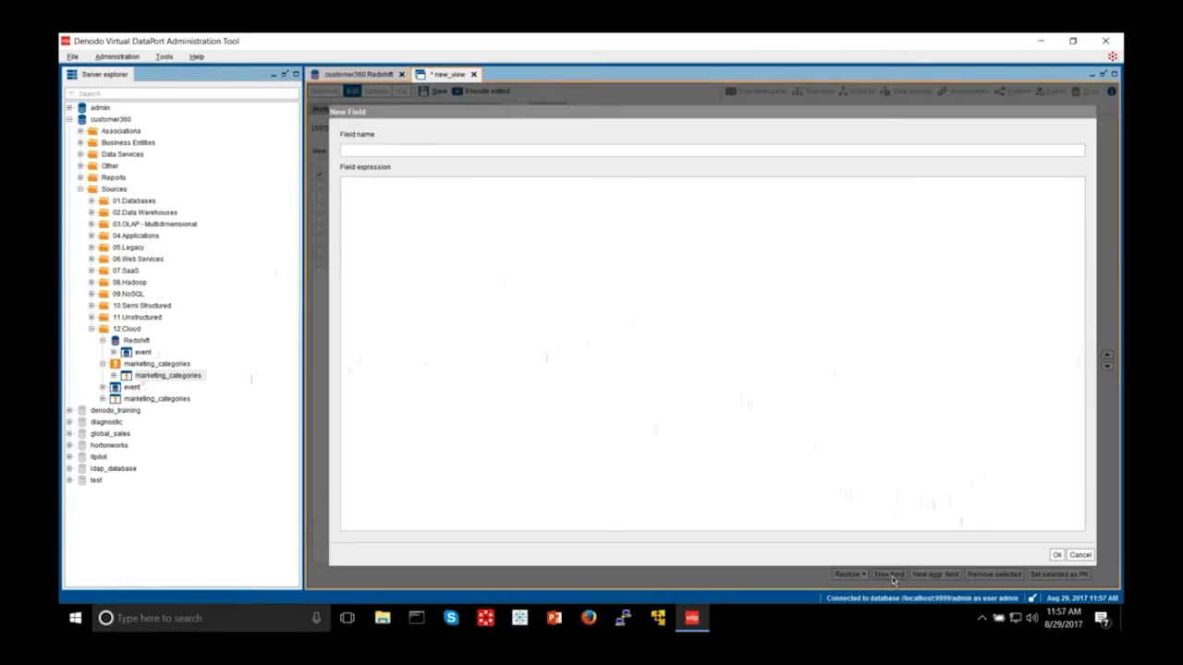
pyautogui.click(488, 154)
pyautogui.write('mung')
pyautogui.hotkey('ctrl', 'space')
pyautogui.press('Down')
pyautogui.press('Down')
pyautogui.press('Down')
pyautogui.press('Down')
pyautogui.press('Down')
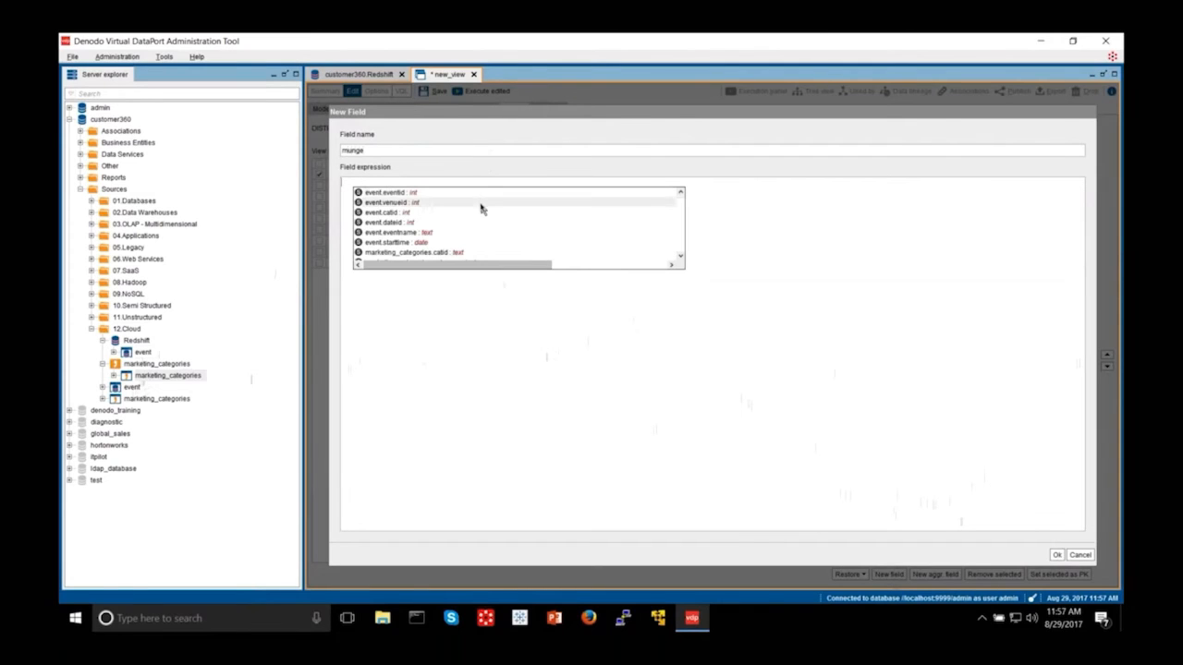
pyautogui.press('Down')
pyautogui.press('Down')
pyautogui.press('Down')
pyautogui.press('Down')
pyautogui.press('Down')
pyautogui.press('Down')
pyautogui.press('Down')
pyautogui.press('Down')
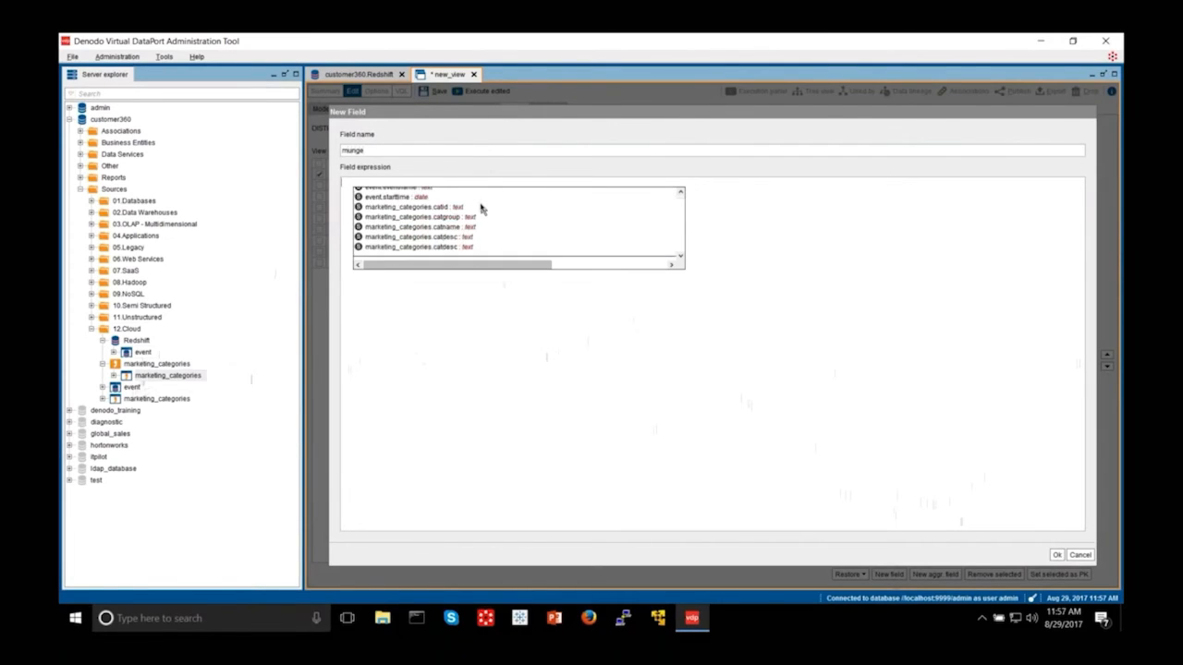
pyautogui.press('Down')
pyautogui.press('Down')
pyautogui.press('Down')
pyautogui.press('Down')
pyautogui.press('Down')
pyautogui.press('Down')
pyautogui.press('Down')
pyautogui.press('Down')
pyautogui.press('Down')
pyautogui.press('Down')
pyautogui.press('Down')
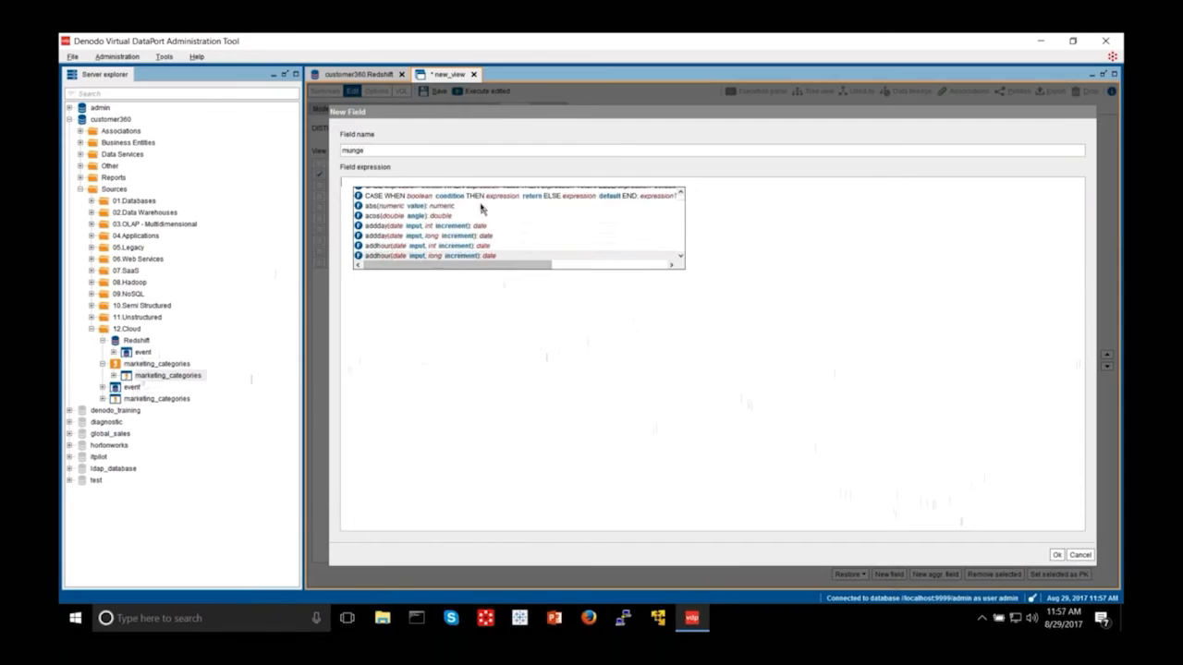
pyautogui.press('Down')
pyautogui.press('Down')
pyautogui.press('Down')
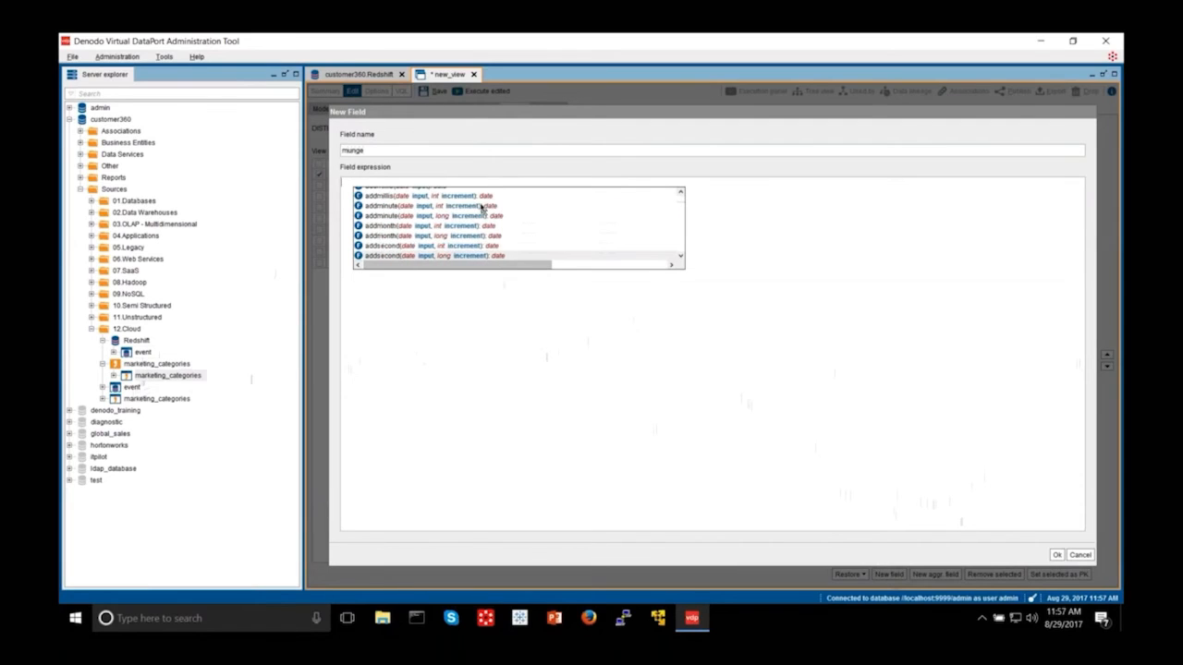
pyautogui.press('Down')
pyautogui.press('Down')
pyautogui.press('Down')
pyautogui.scroll(-20, 481, 208)
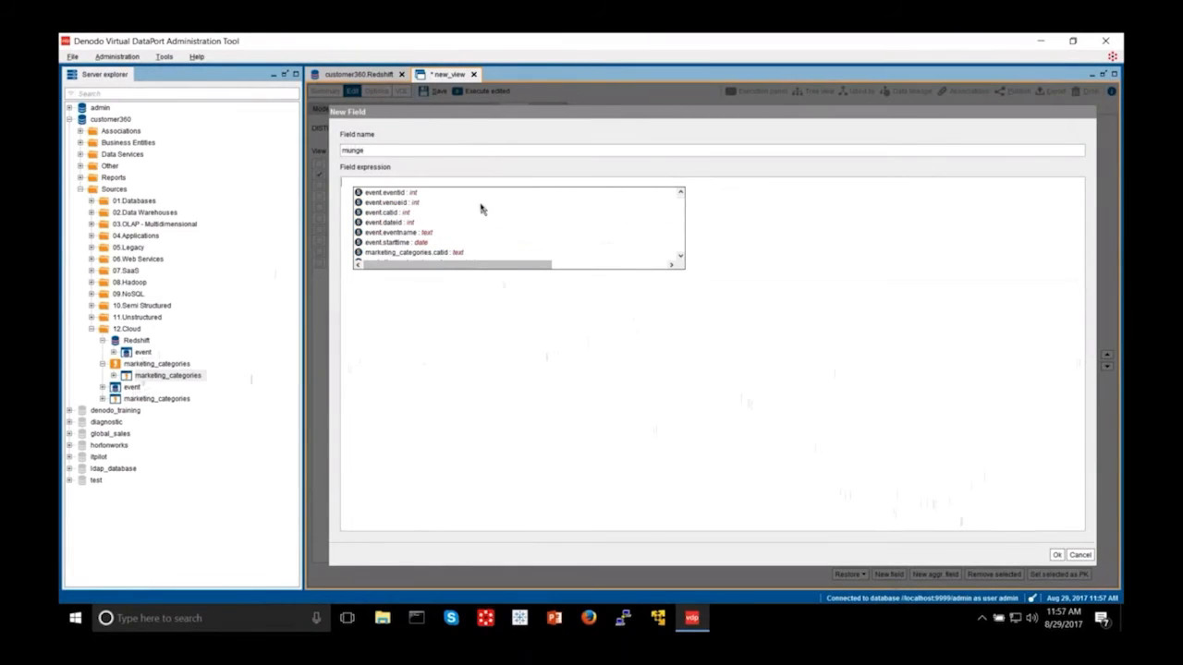
pyautogui.click(479, 328)
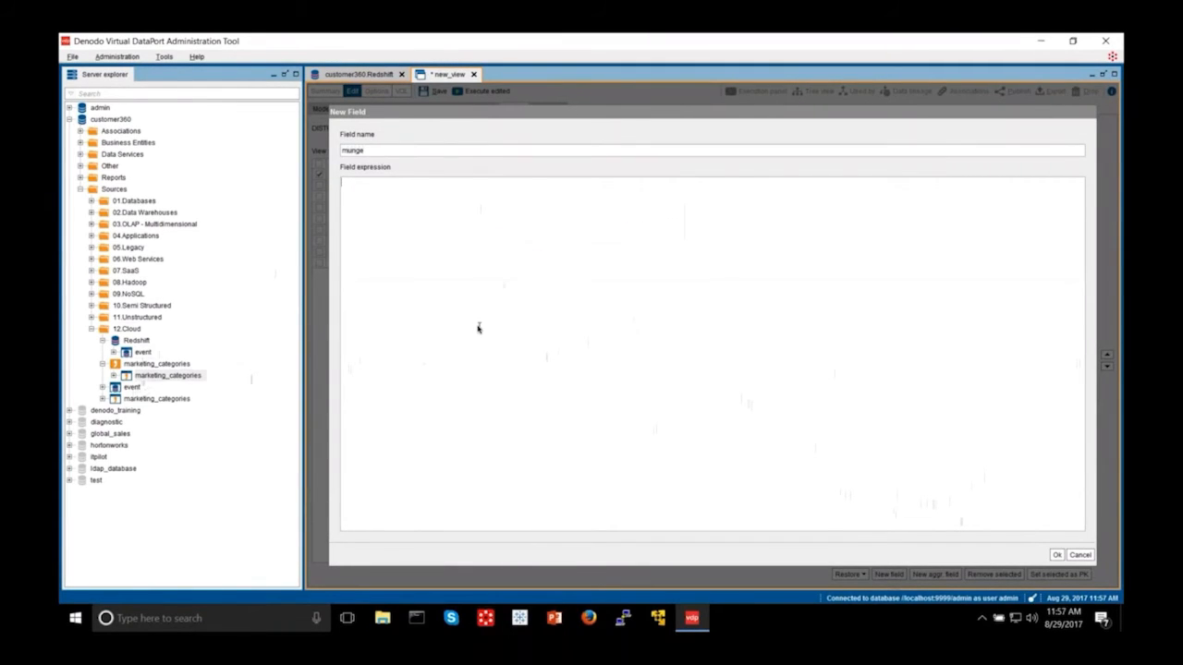
# Step: Begin the expression as concat(event.eventname, ' ,', using autocomplete
pyautogui.write('concat')
pyautogui.hotkey('ctrl', 'space')
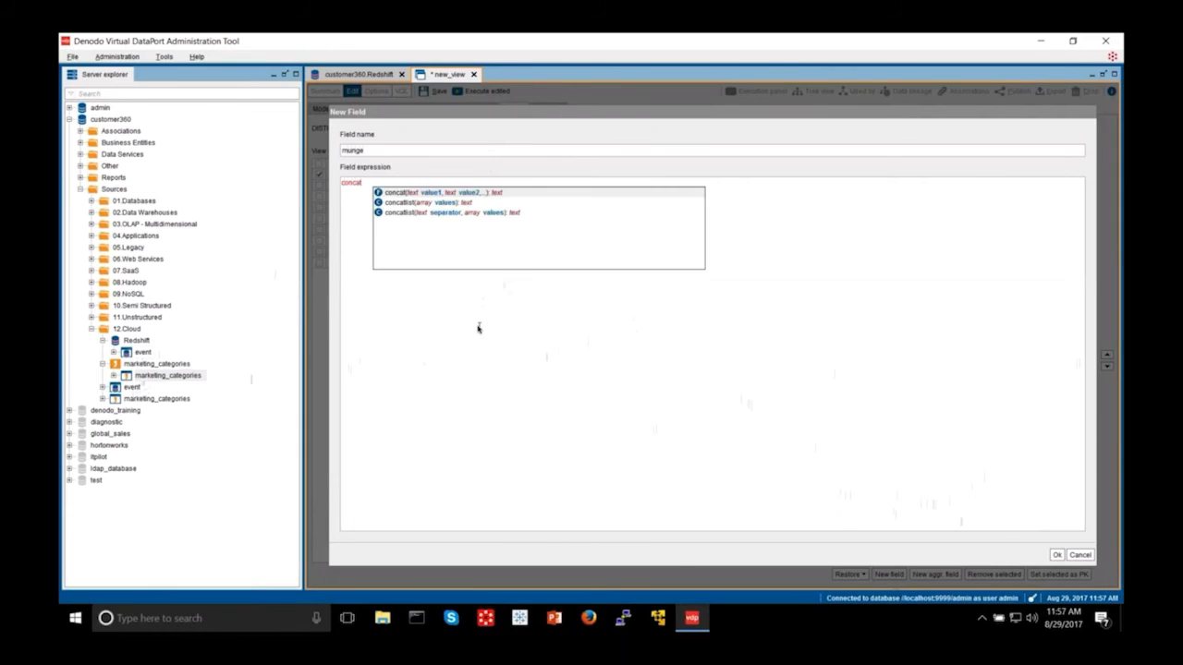
pyautogui.write('cat(')
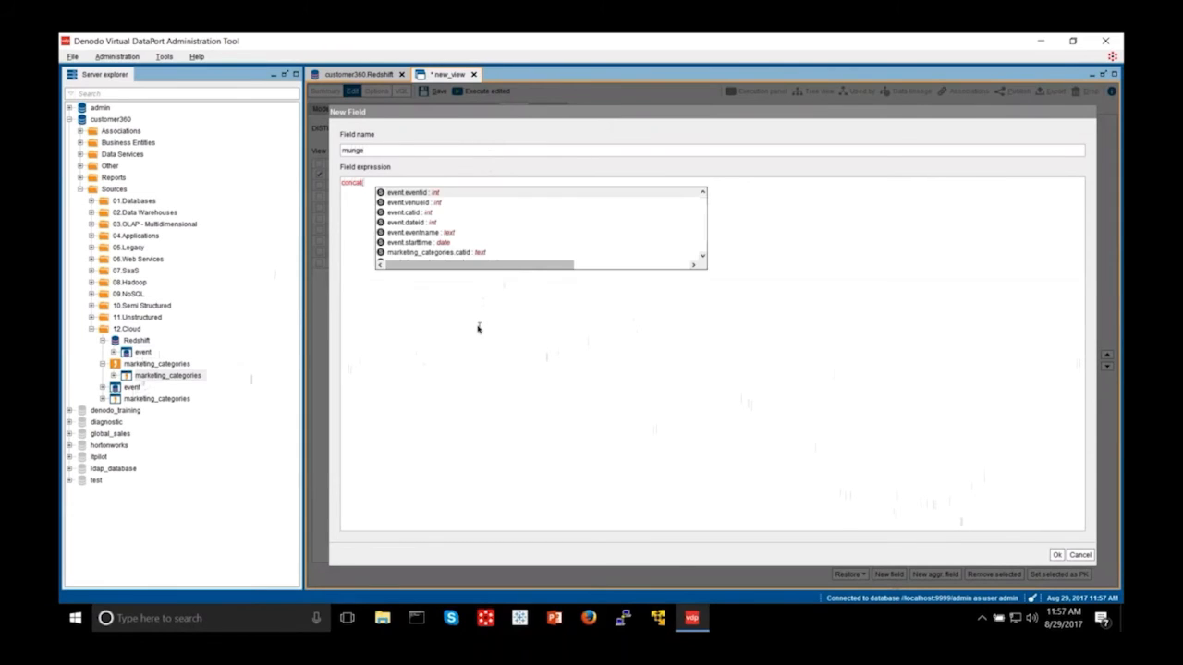
pyautogui.press('Down')
pyautogui.press('Down')
pyautogui.press('Down')
pyautogui.press('Down')
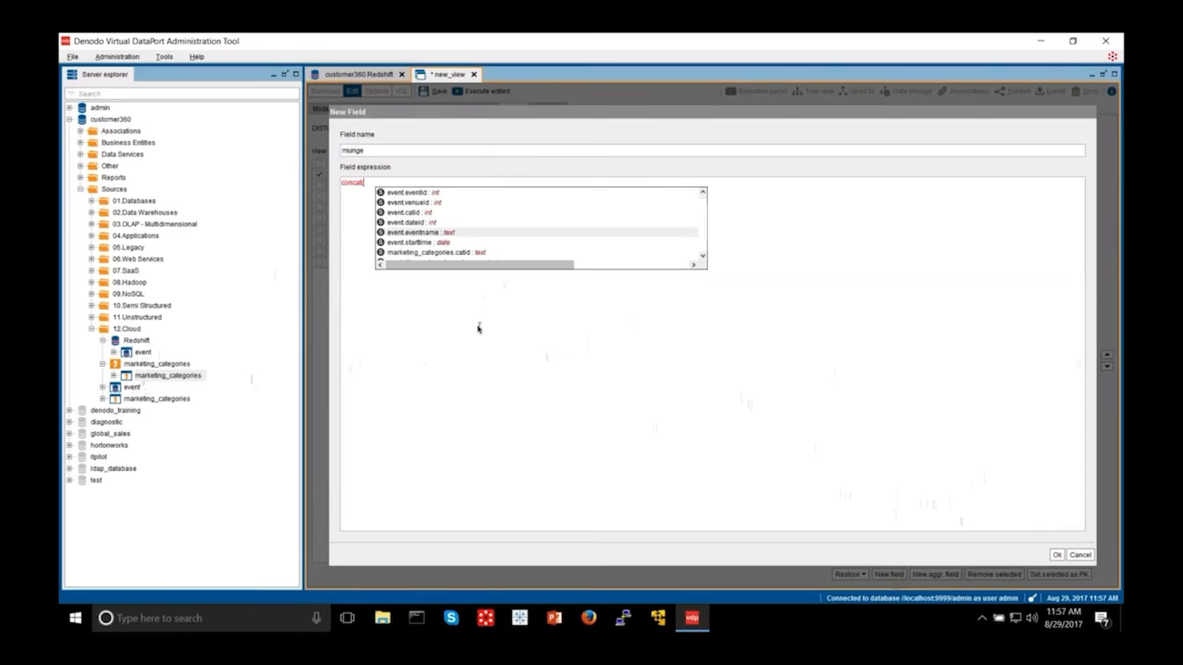
pyautogui.press('Return')
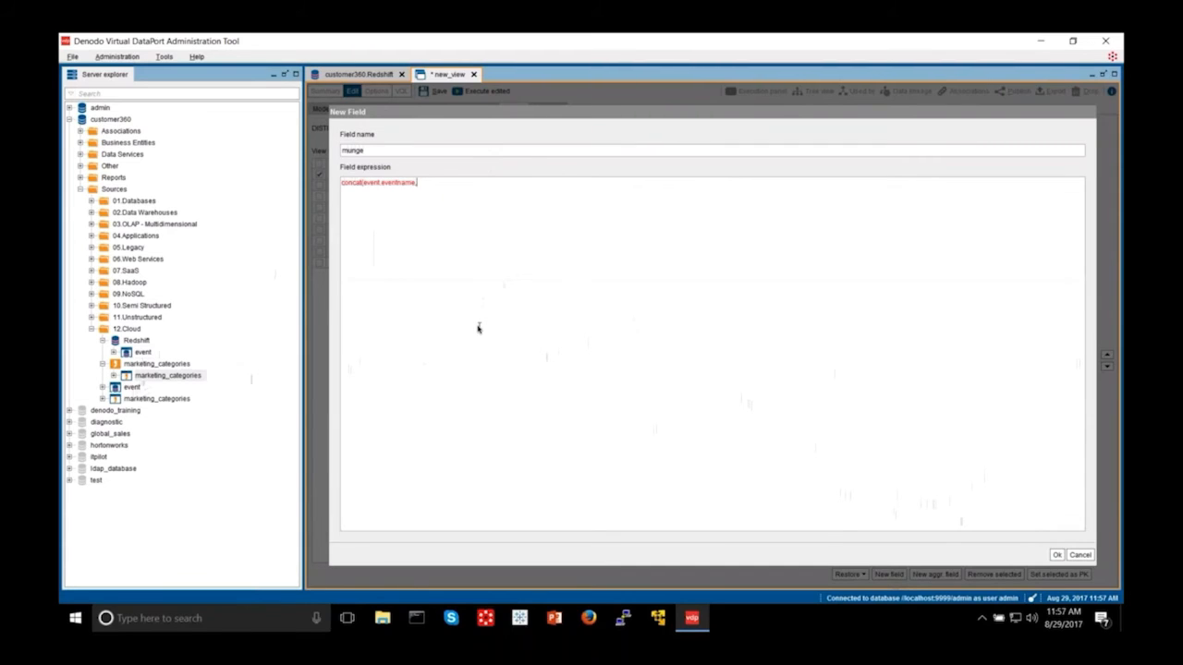
pyautogui.write(", ' ")
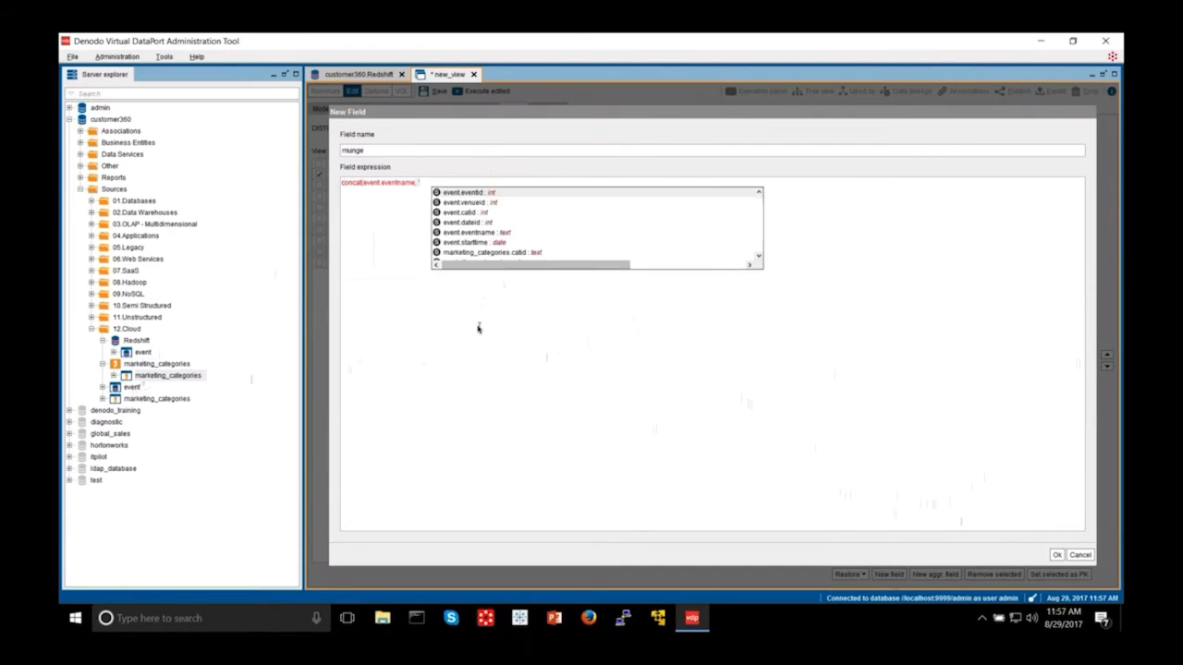
pyautogui.write(',')
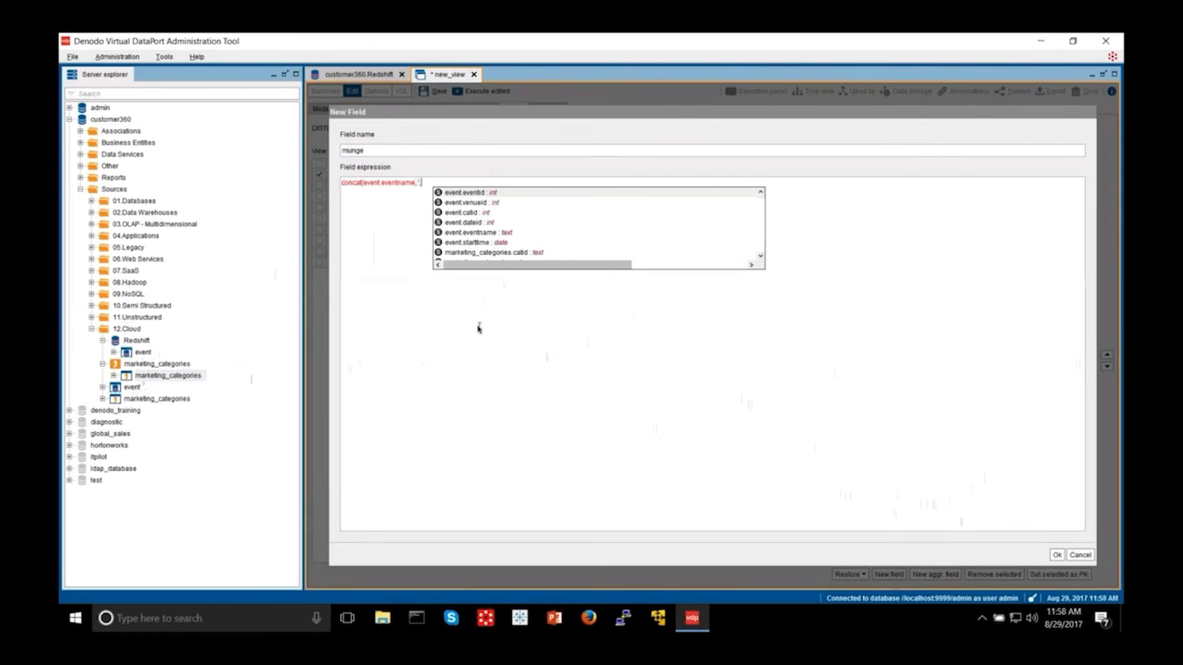
pyautogui.write("',")
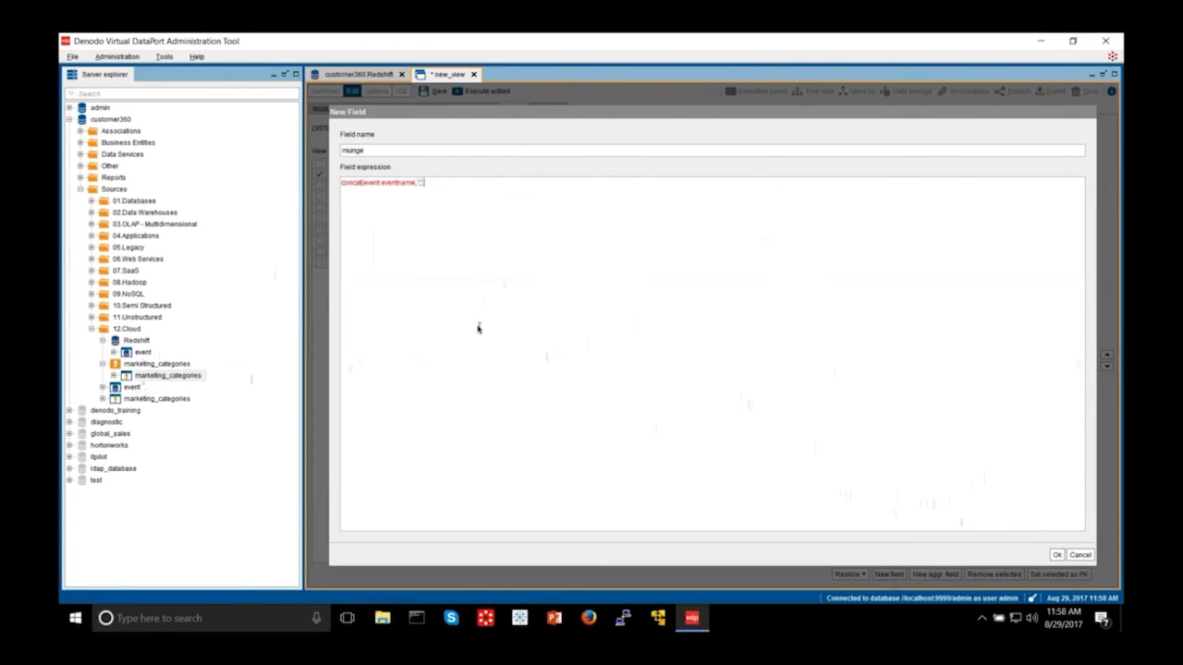
# Step: Add marketing_categories.catdesc, close the concat call, and trim the extra event.eventid text
pyautogui.press('Down')
pyautogui.press('Down')
pyautogui.press('Down')
pyautogui.press('Down')
pyautogui.press('Down')
pyautogui.press('Down')
pyautogui.press('Down')
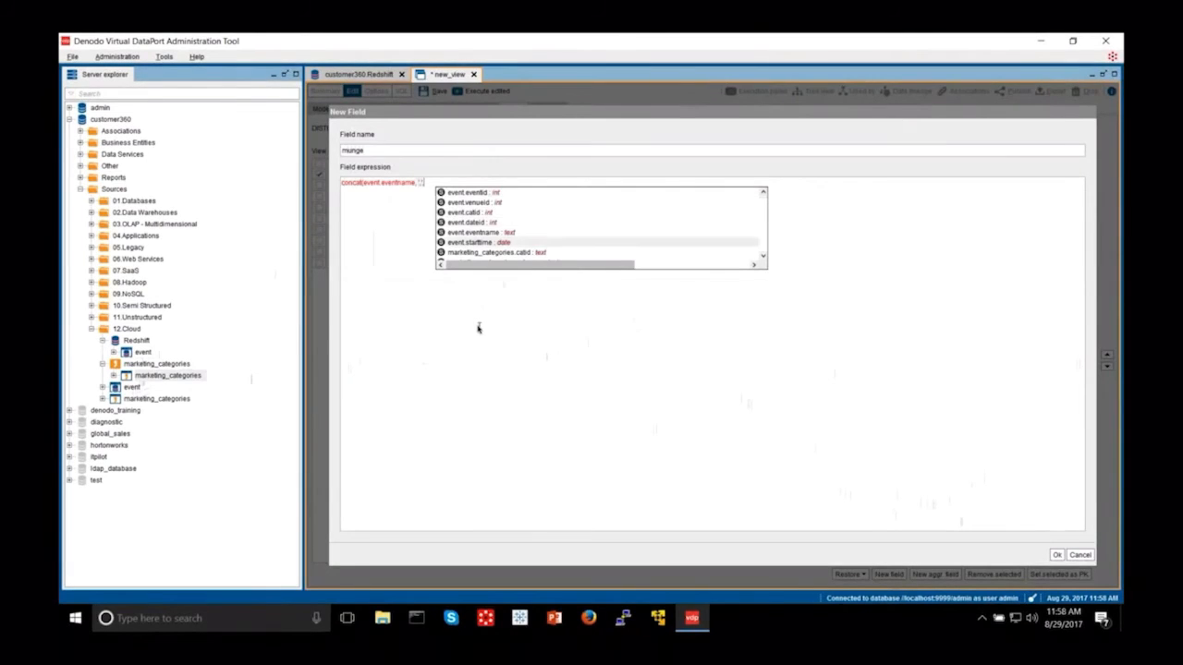
pyautogui.press('Down')
pyautogui.press('Up')
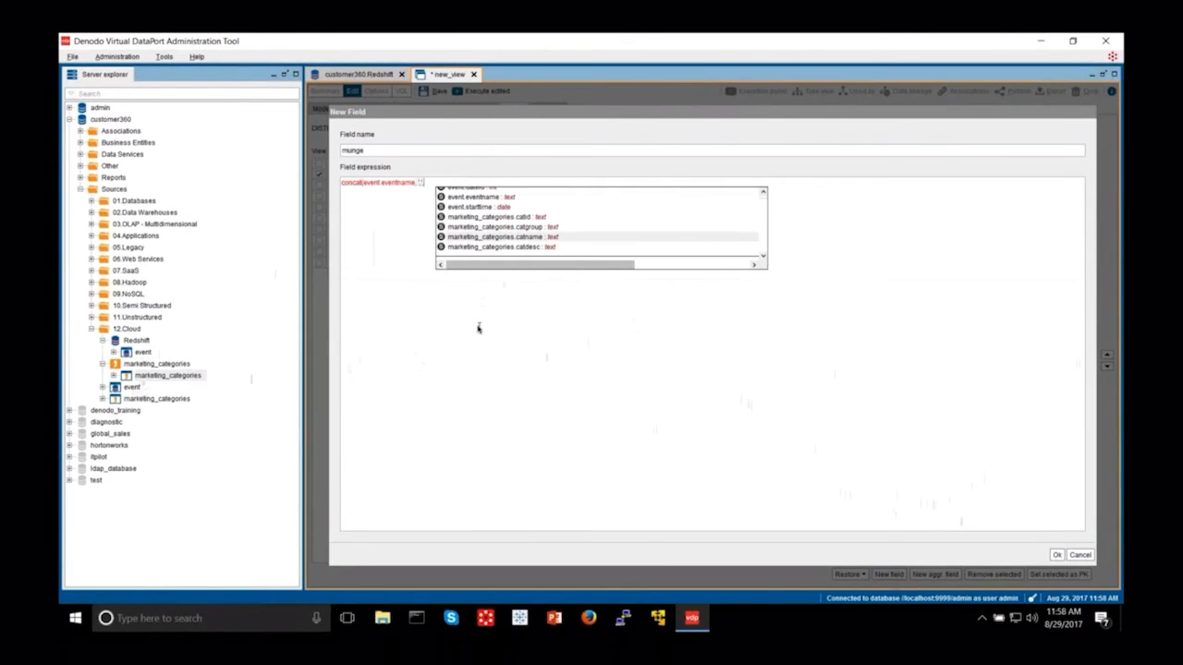
pyautogui.press('Down')
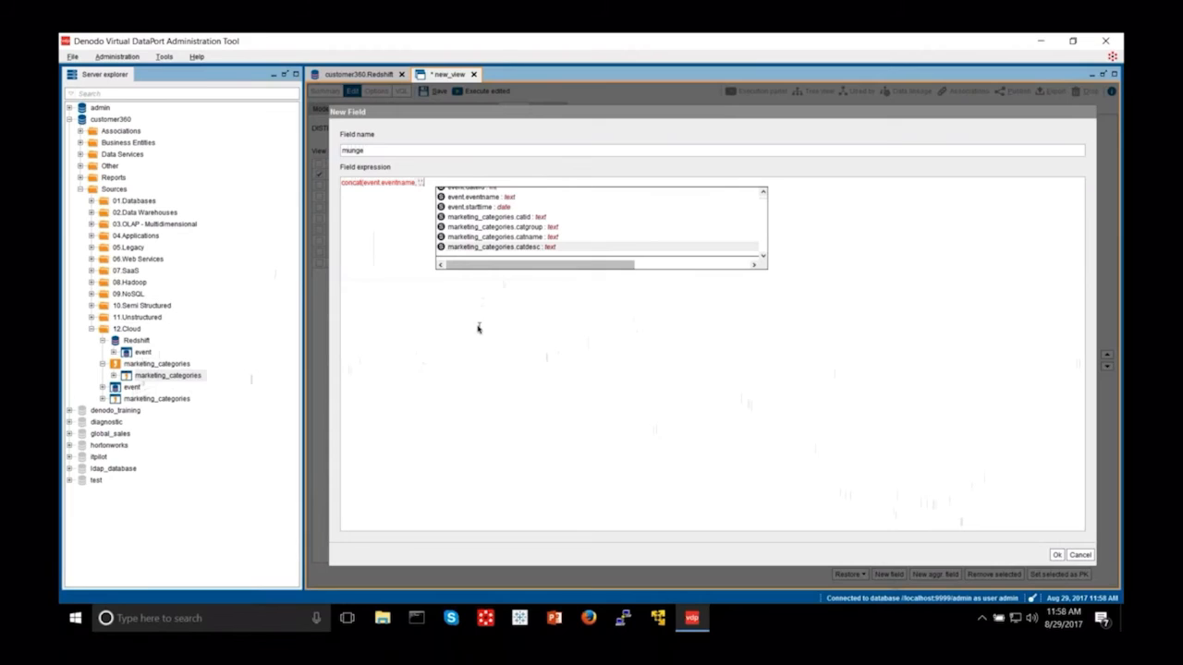
pyautogui.press('Return')
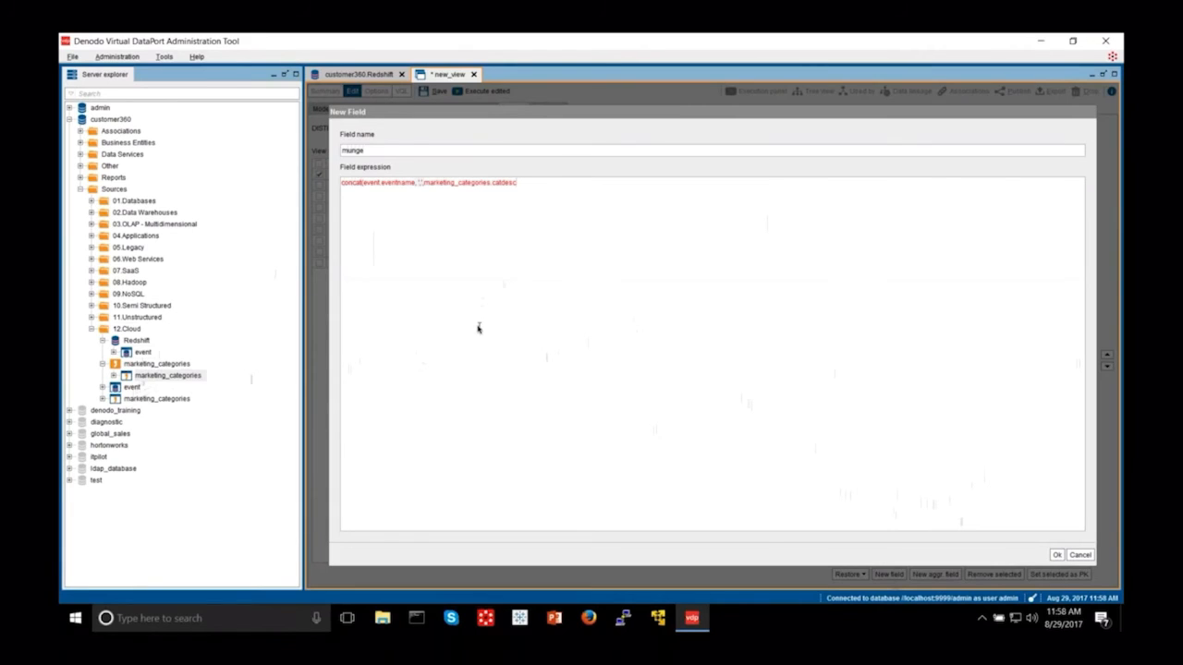
pyautogui.write(')')
pyautogui.hotkey('ctrl', 'space')
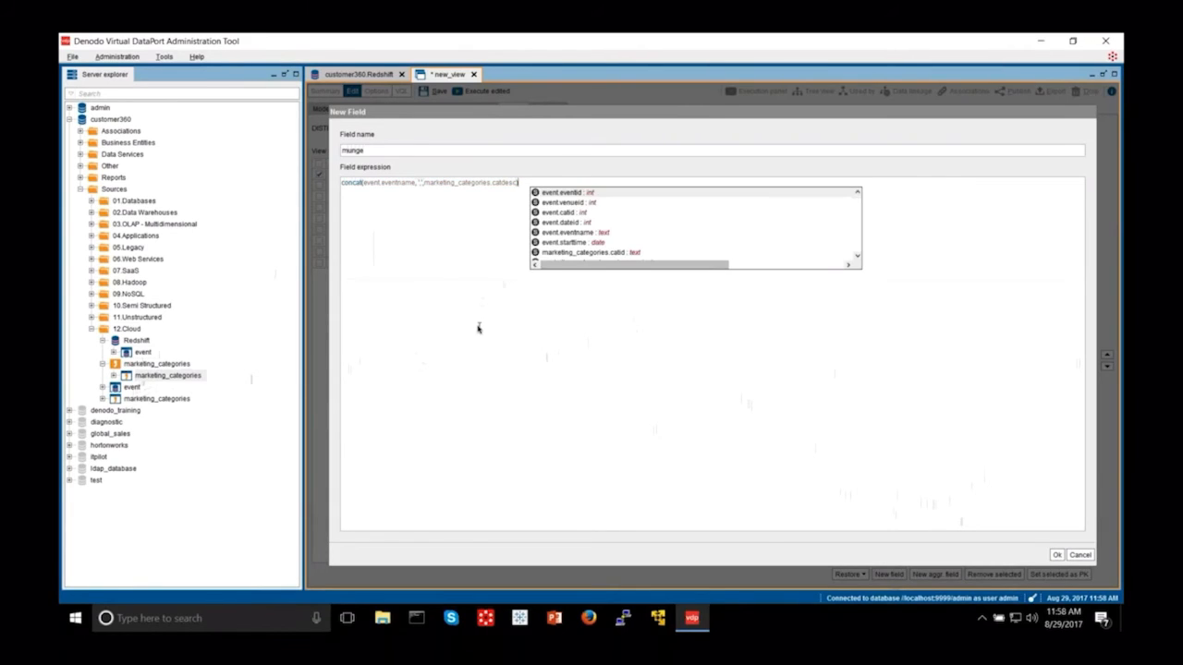
pyautogui.press('Return')
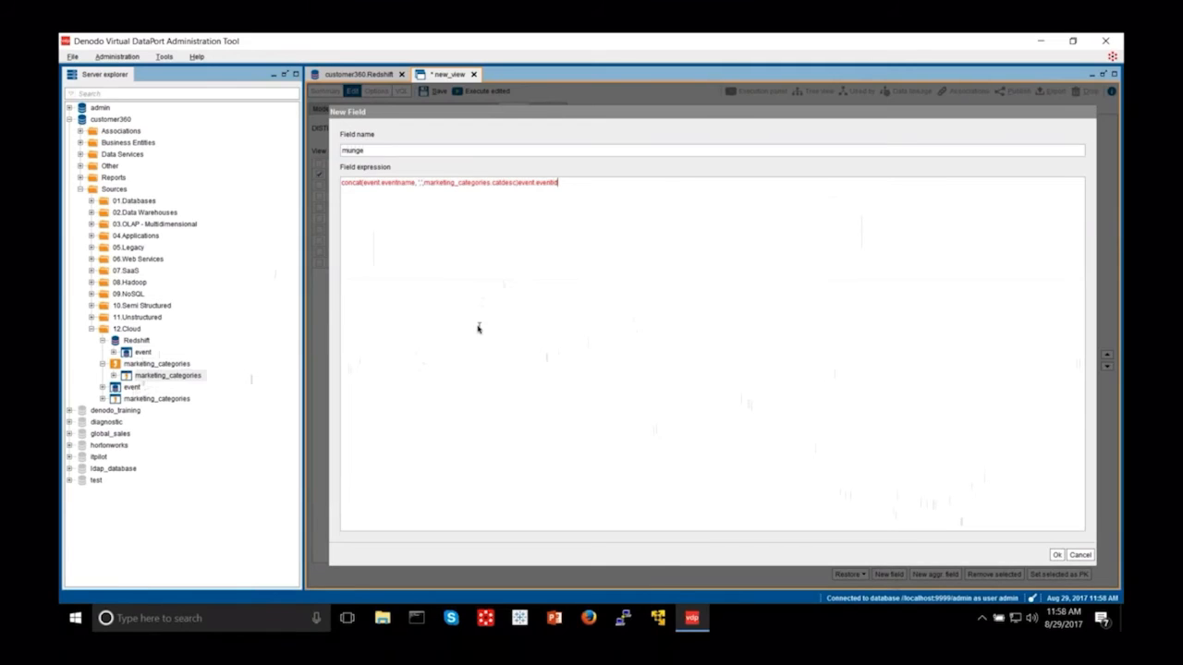
pyautogui.press('BackSpace')
pyautogui.press('BackSpace')
pyautogui.press('BackSpace')
pyautogui.press('BackSpace')
pyautogui.press('BackSpace')
pyautogui.press('BackSpace')
pyautogui.press('BackSpace')
pyautogui.press('BackSpace')
pyautogui.press('BackSpace')
pyautogui.press('BackSpace')
pyautogui.press('BackSpace')
pyautogui.press('BackSpace')
pyautogui.press('BackSpace')
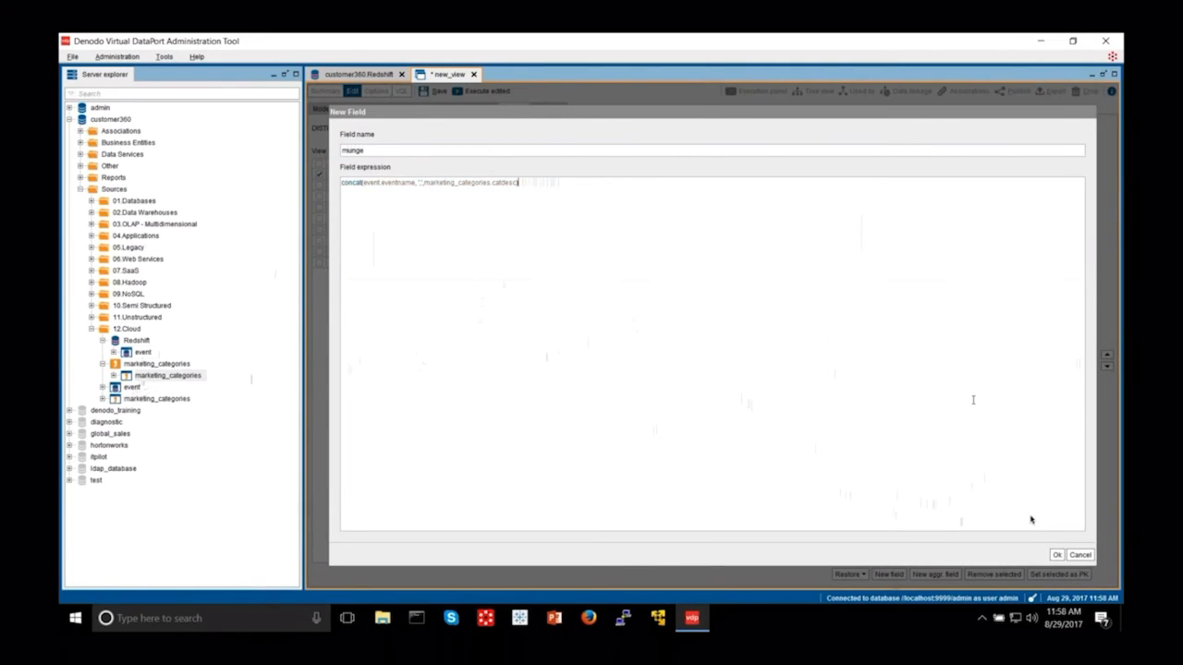
# Step: Confirm the new munge field, rename the join view to event_category, and save it
pyautogui.click(1053, 555)
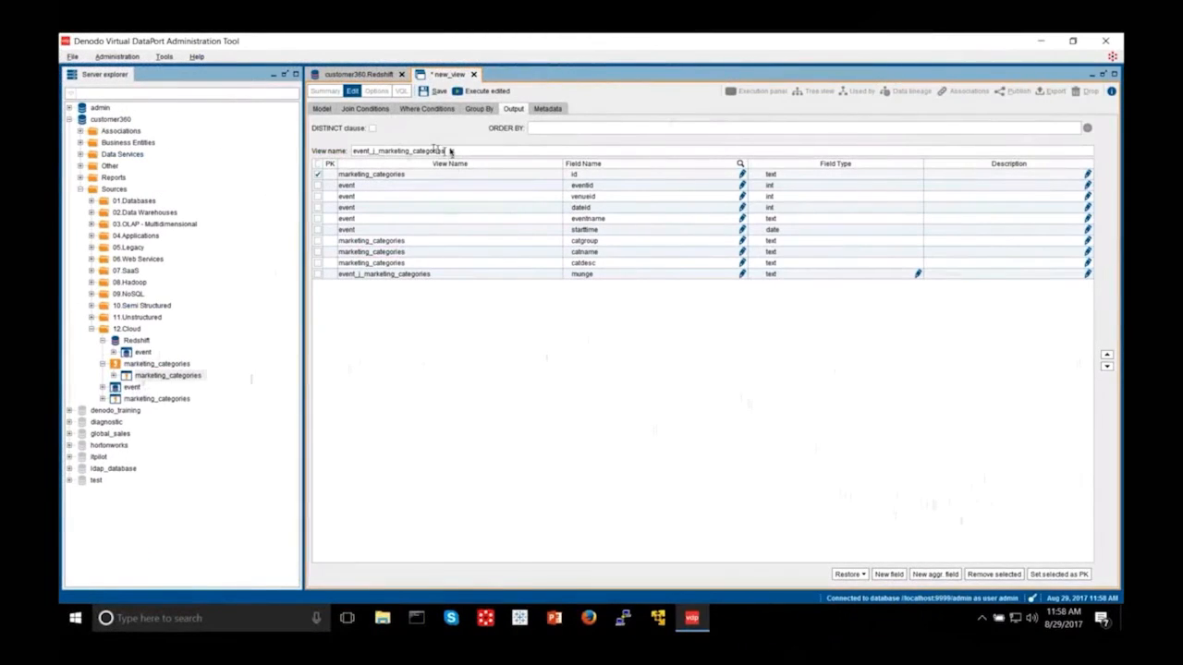
pyautogui.press('BackSpace')
pyautogui.press('BackSpace')
pyautogui.press('BackSpace')
pyautogui.press('BackSpace')
pyautogui.press('BackSpace')
pyautogui.press('BackSpace')
pyautogui.press('BackSpace')
pyautogui.press('BackSpace')
pyautogui.press('BackSpace')
pyautogui.press('BackSpace')
pyautogui.press('BackSpace')
pyautogui.press('BackSpace')
pyautogui.press('BackSpace')
pyautogui.press('BackSpace')
pyautogui.press('BackSpace')
pyautogui.press('BackSpace')
pyautogui.press('BackSpace')
pyautogui.press('BackSpace')
pyautogui.press('BackSpace')
pyautogui.press('BackSpace')
pyautogui.press('BackSpace')
pyautogui.press('BackSpace')
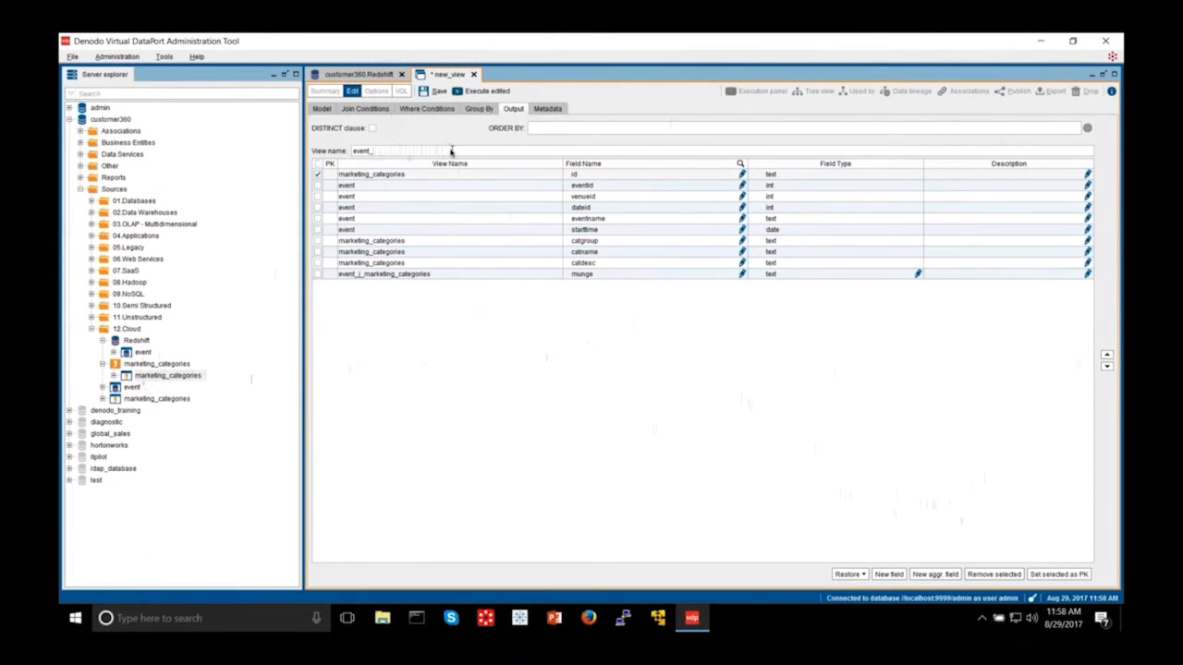
pyautogui.write('category')
pyautogui.click(434, 90)
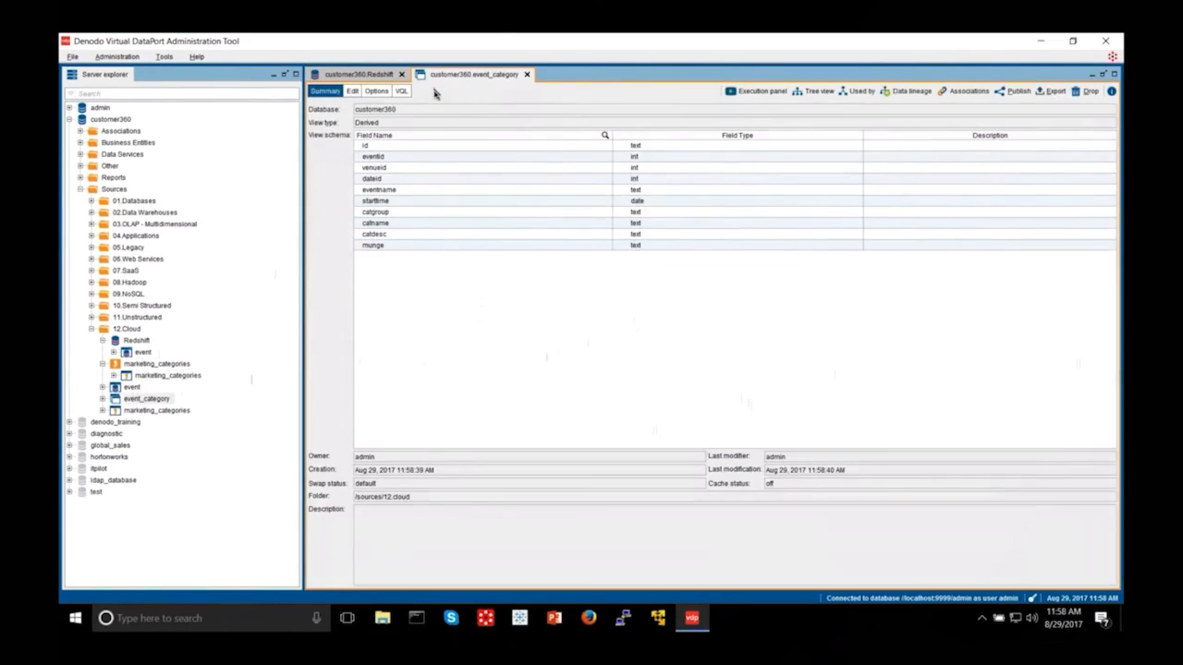
# Step: Run a query on event_category and enlarge the results, showing 8798 rows with munge values
pyautogui.click(764, 92)
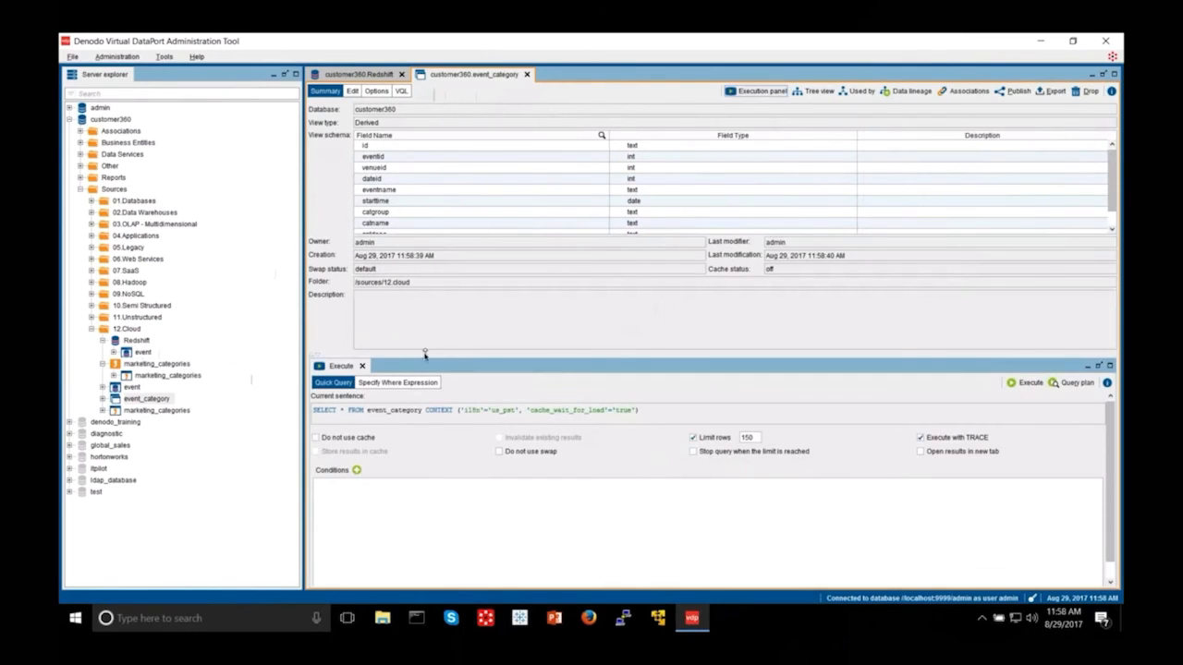
pyautogui.click(1026, 382)
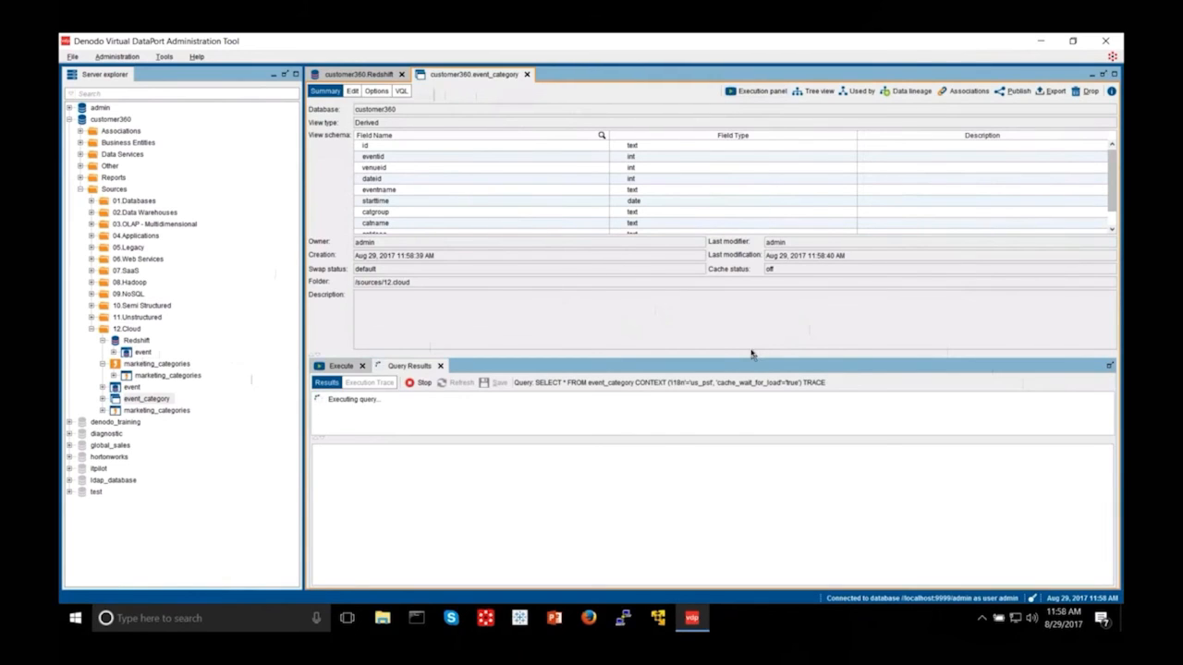
pyautogui.moveTo(711, 349); pyautogui.dragTo(701, 290)
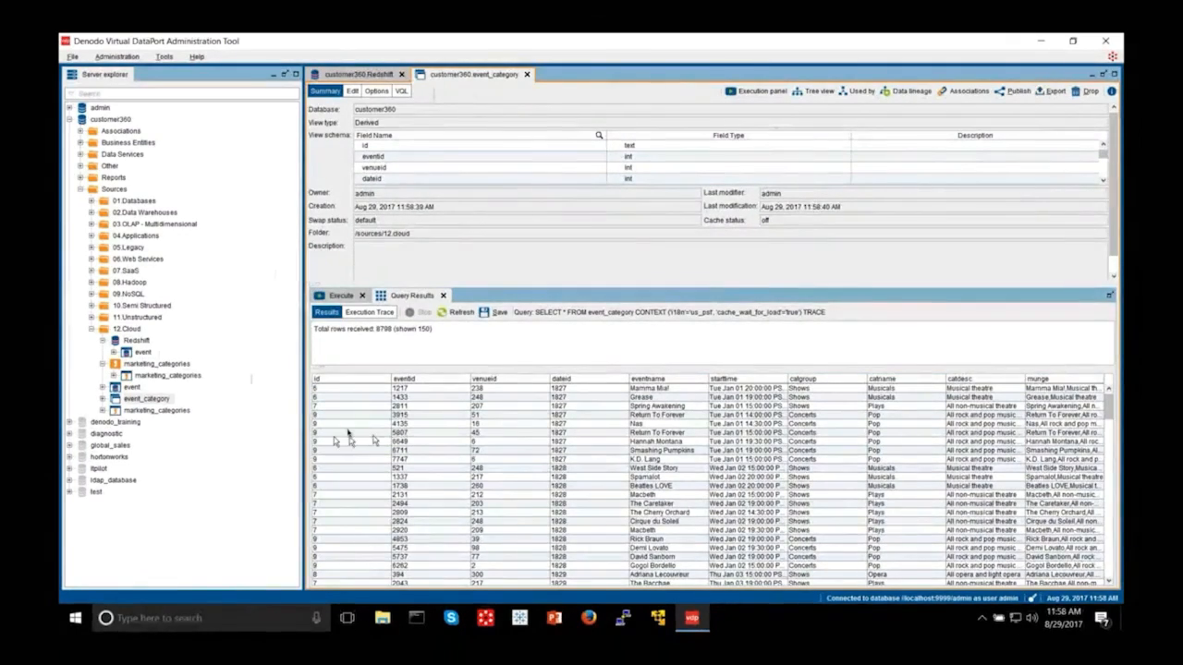